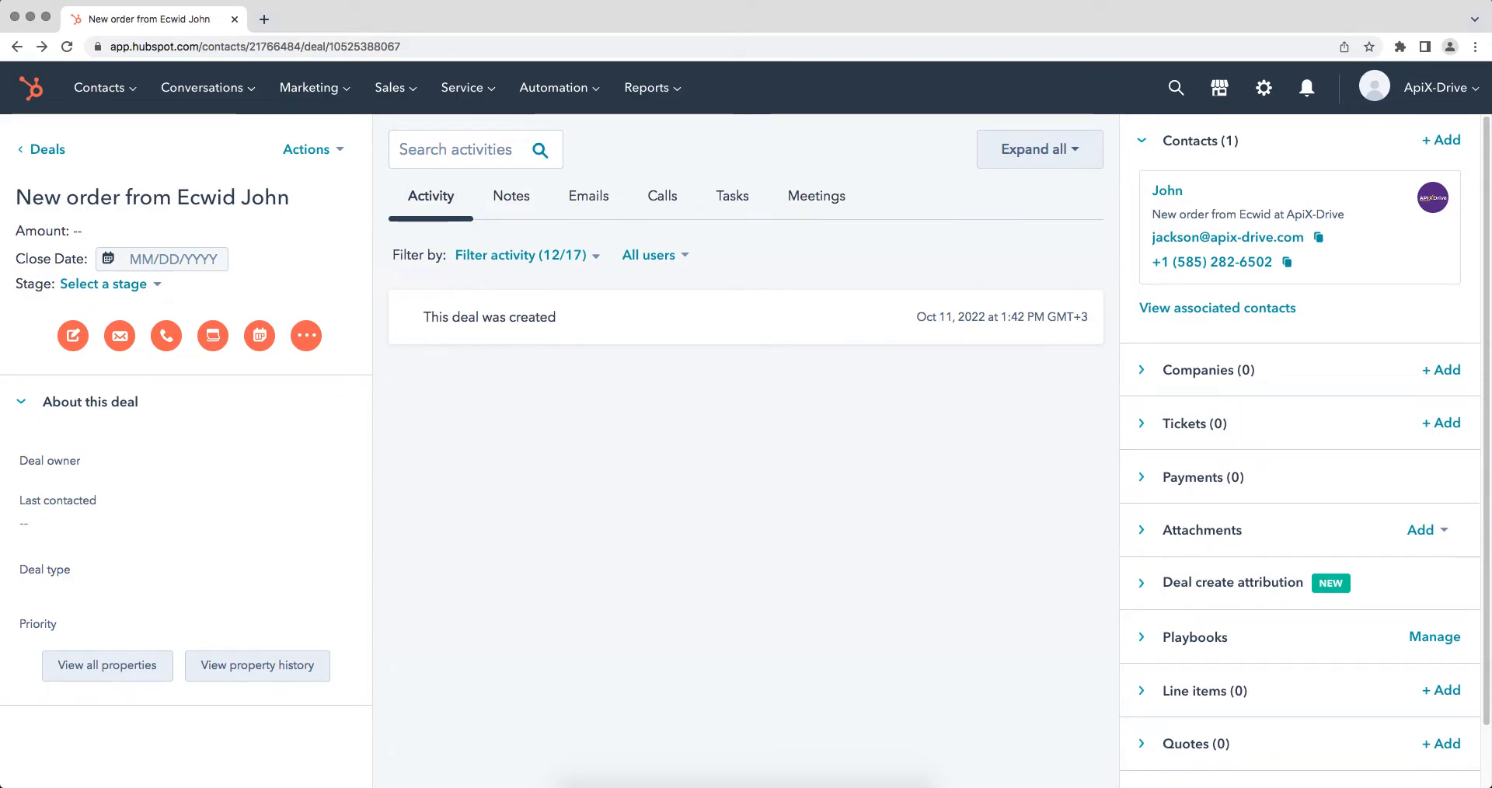
# Show all properties of the Ecwid order deal in HubSpot and scroll through the list
pyautogui.click(110, 678)
pyautogui.scroll(-5, 112, 685)
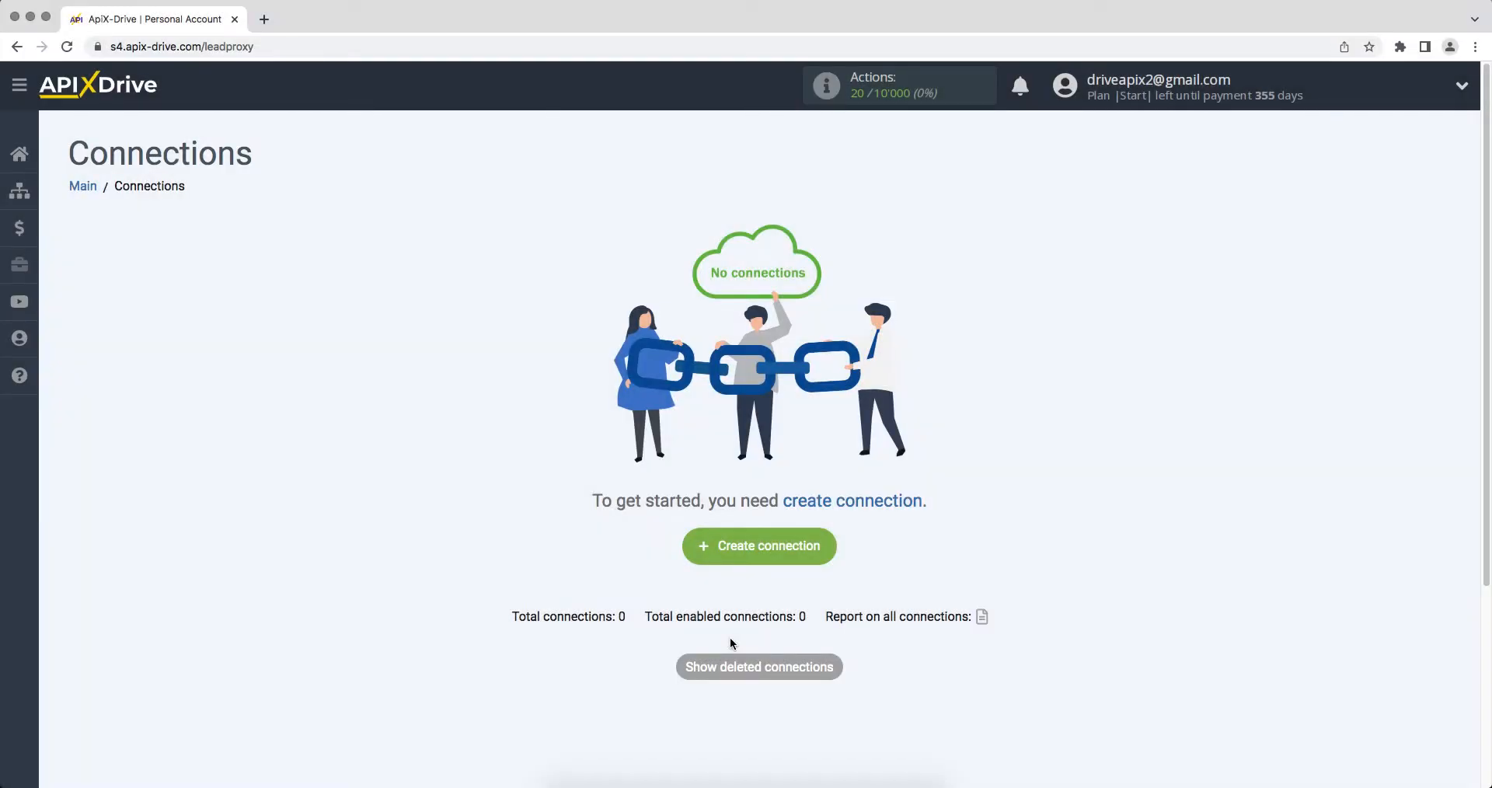
# Create a new connection with Ecwid as the source and Get ORDERS (new) as the action
pyautogui.click(698, 553)
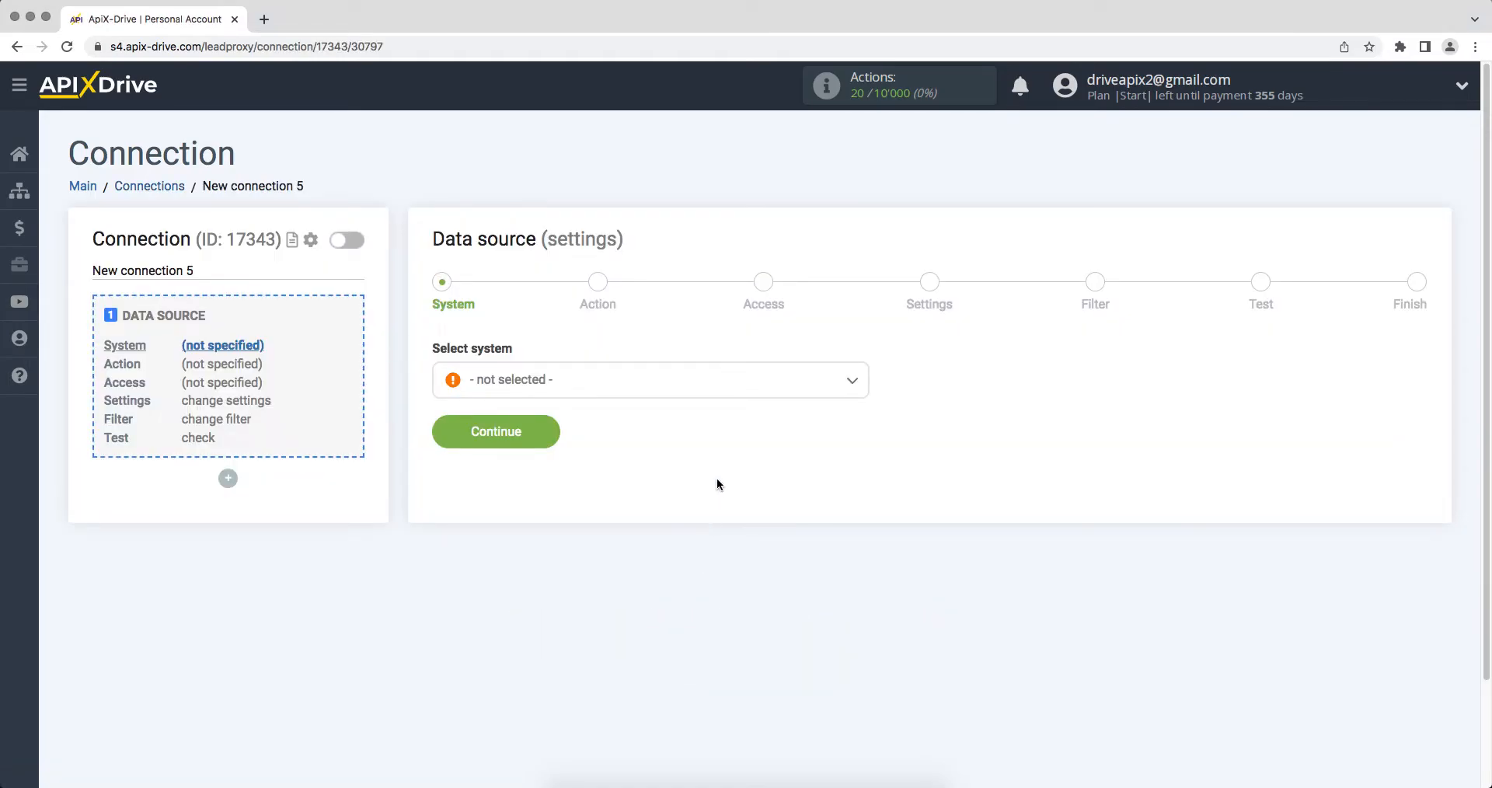
pyautogui.click(747, 380)
pyautogui.moveTo(864, 408); pyautogui.dragTo(874, 465)
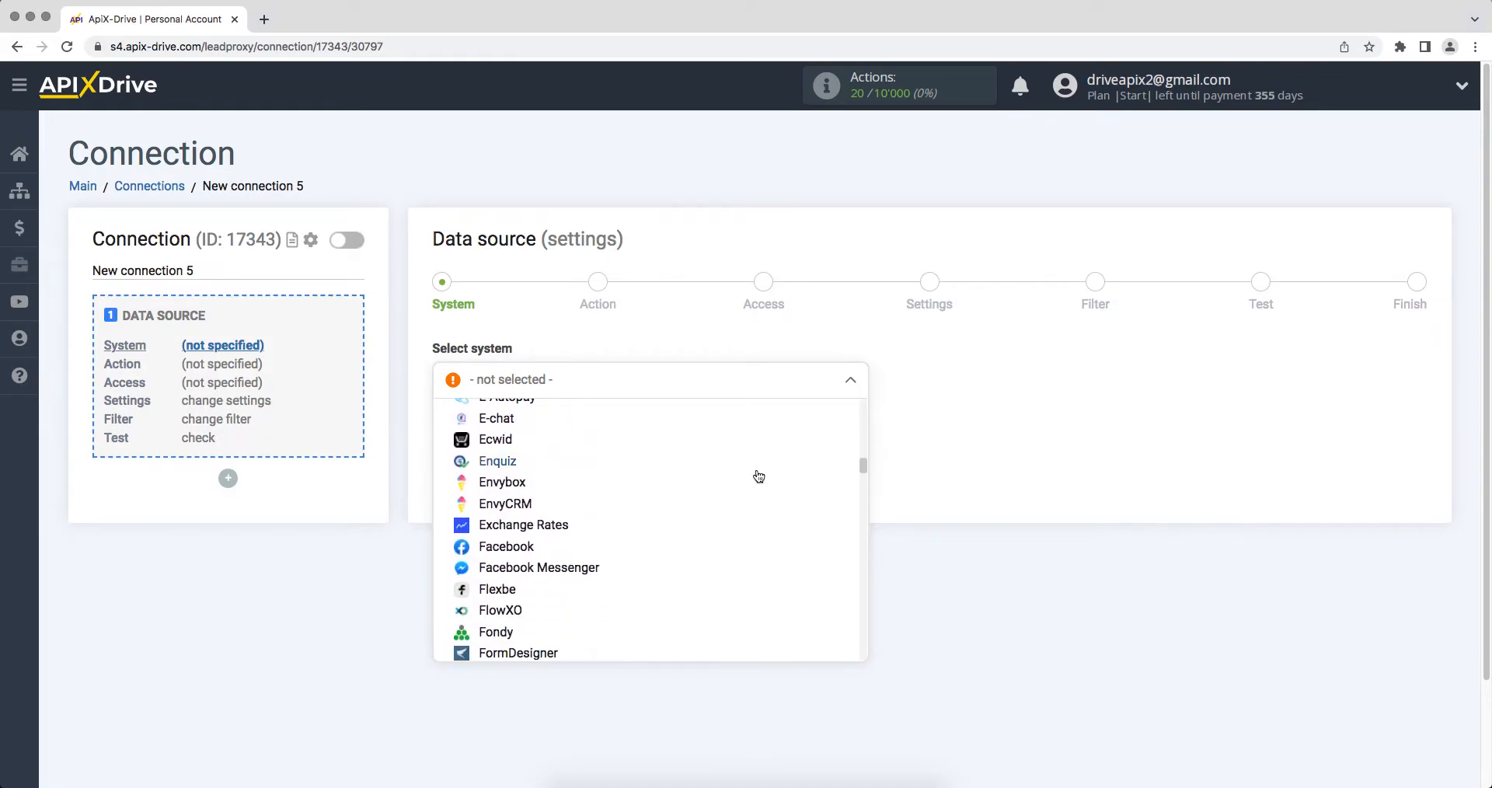
pyautogui.click(526, 450)
pyautogui.click(436, 440)
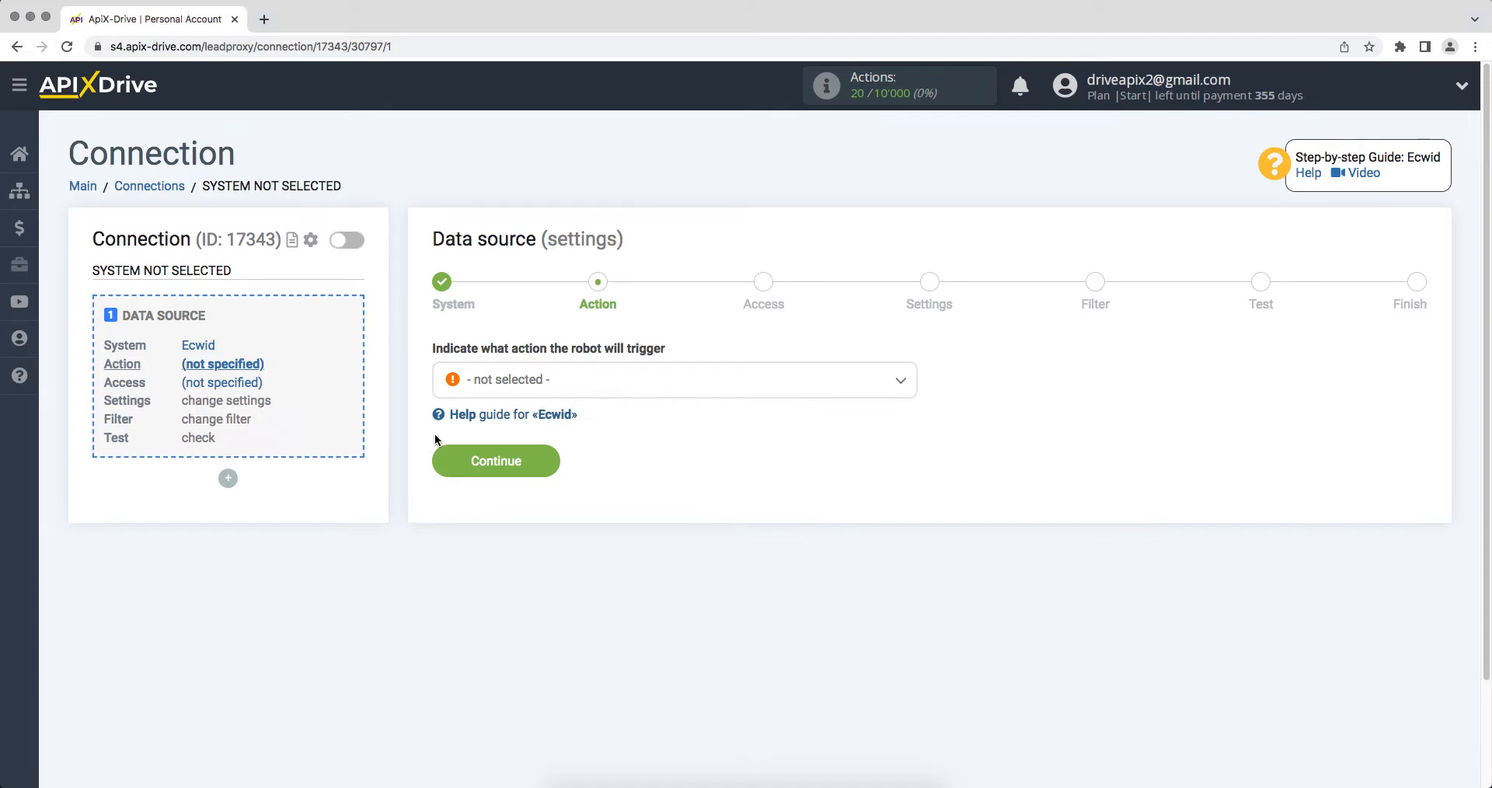
pyautogui.click(496, 393)
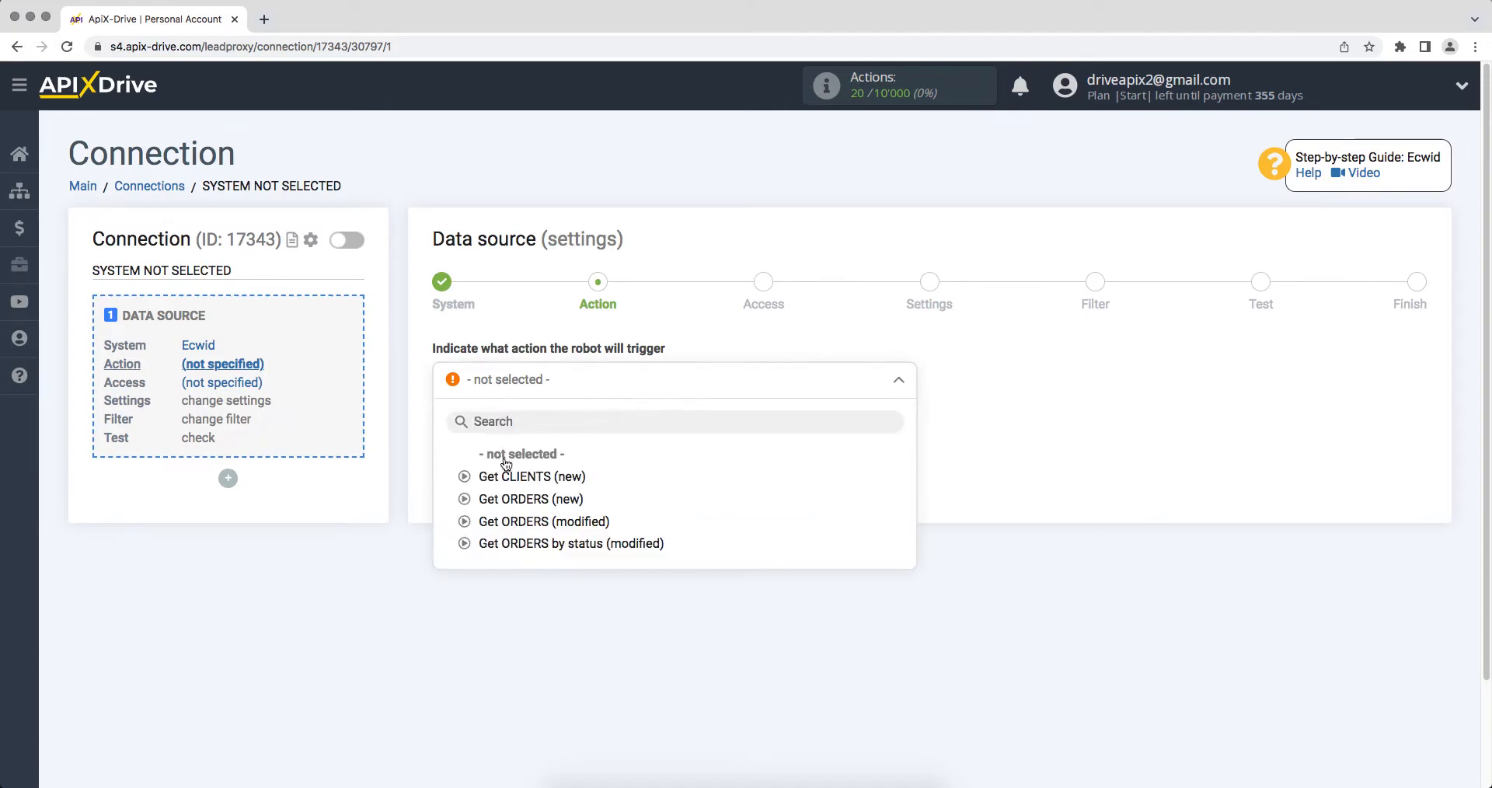
pyautogui.click(505, 499)
pyautogui.click(453, 464)
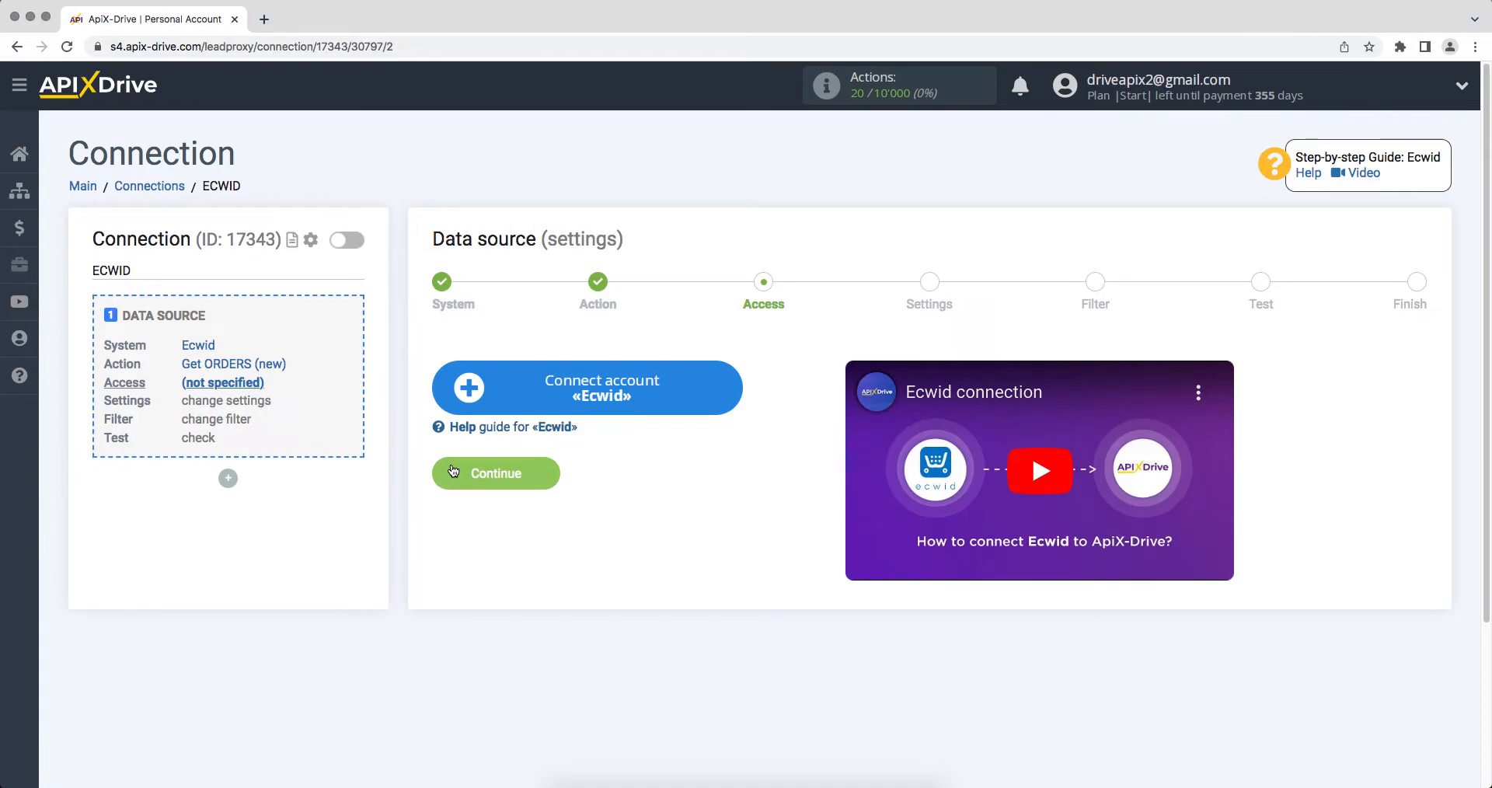
# Connect the Ecwid account by signing in with the store's e-mail and password
pyautogui.click(478, 386)
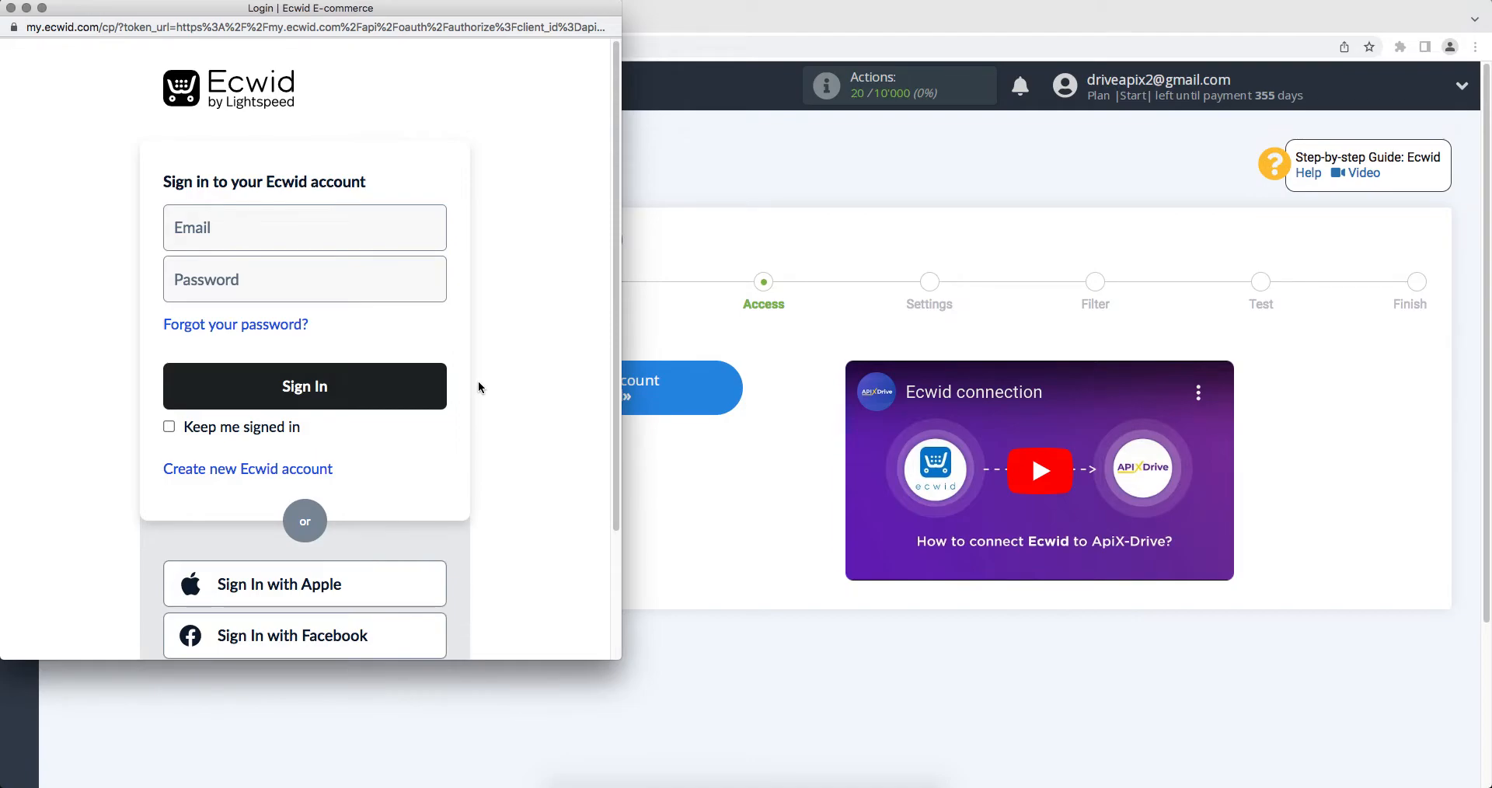
pyautogui.click(366, 238)
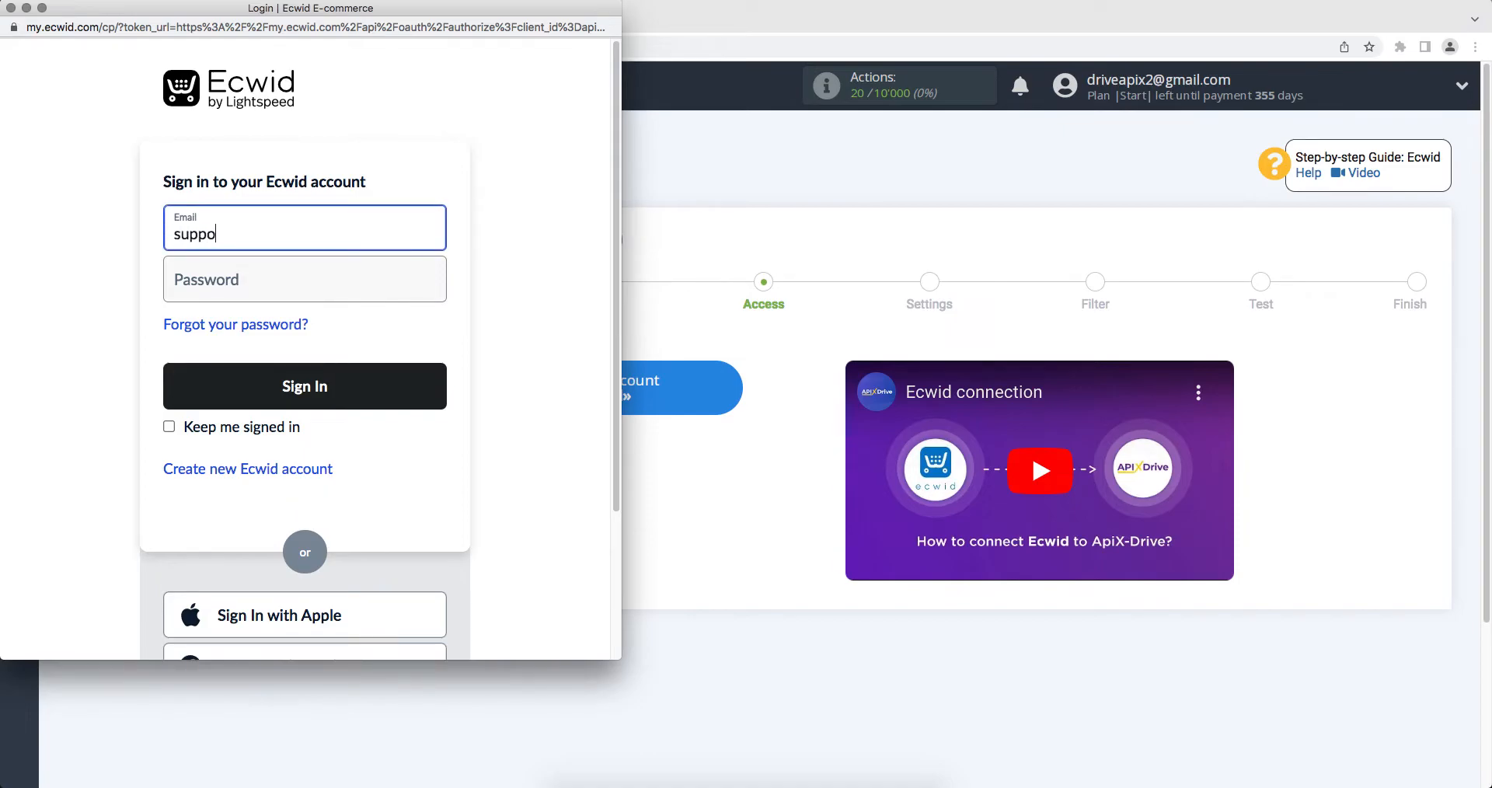
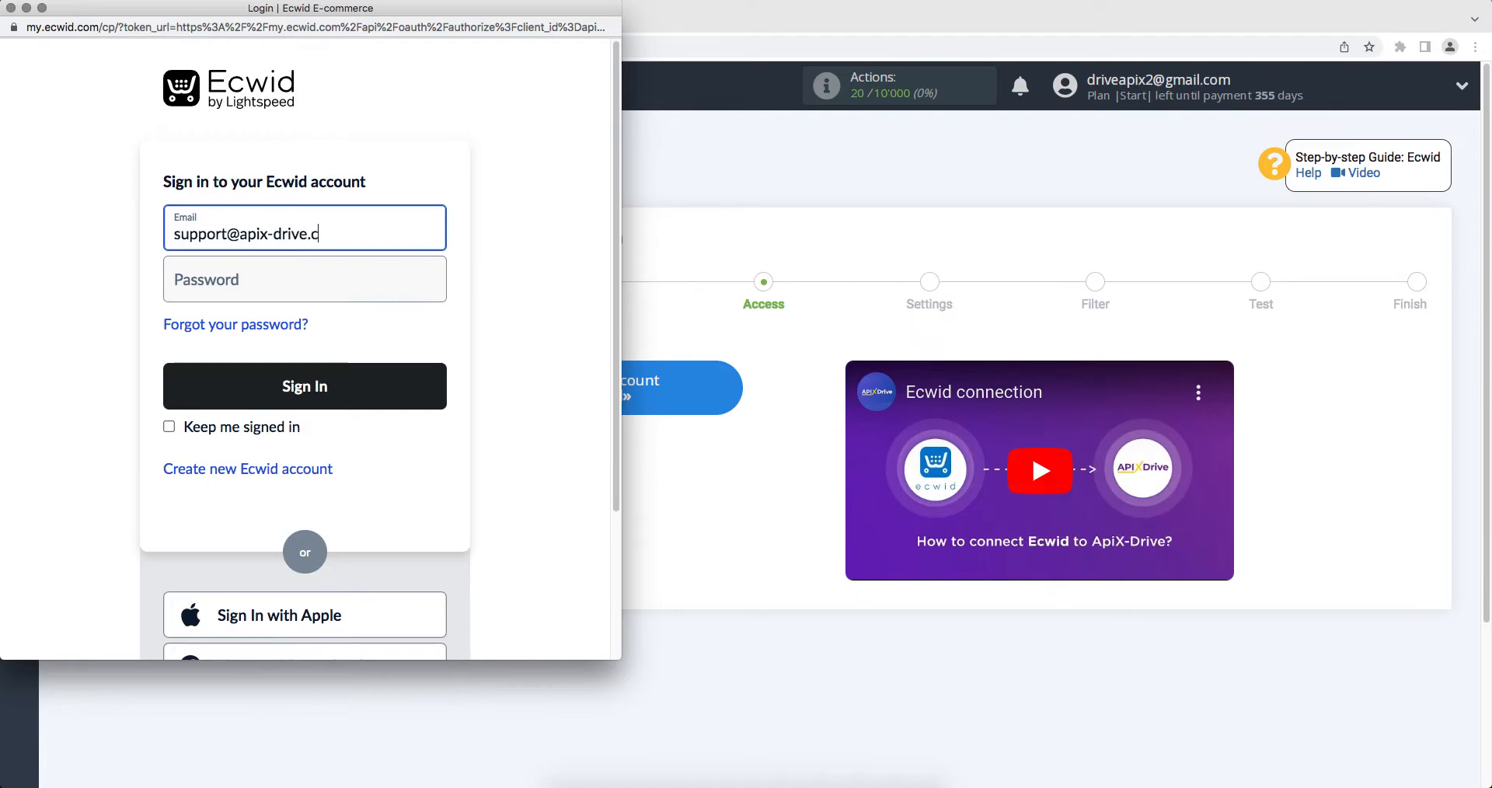
pyautogui.click(367, 271)
pyautogui.write('••••••')
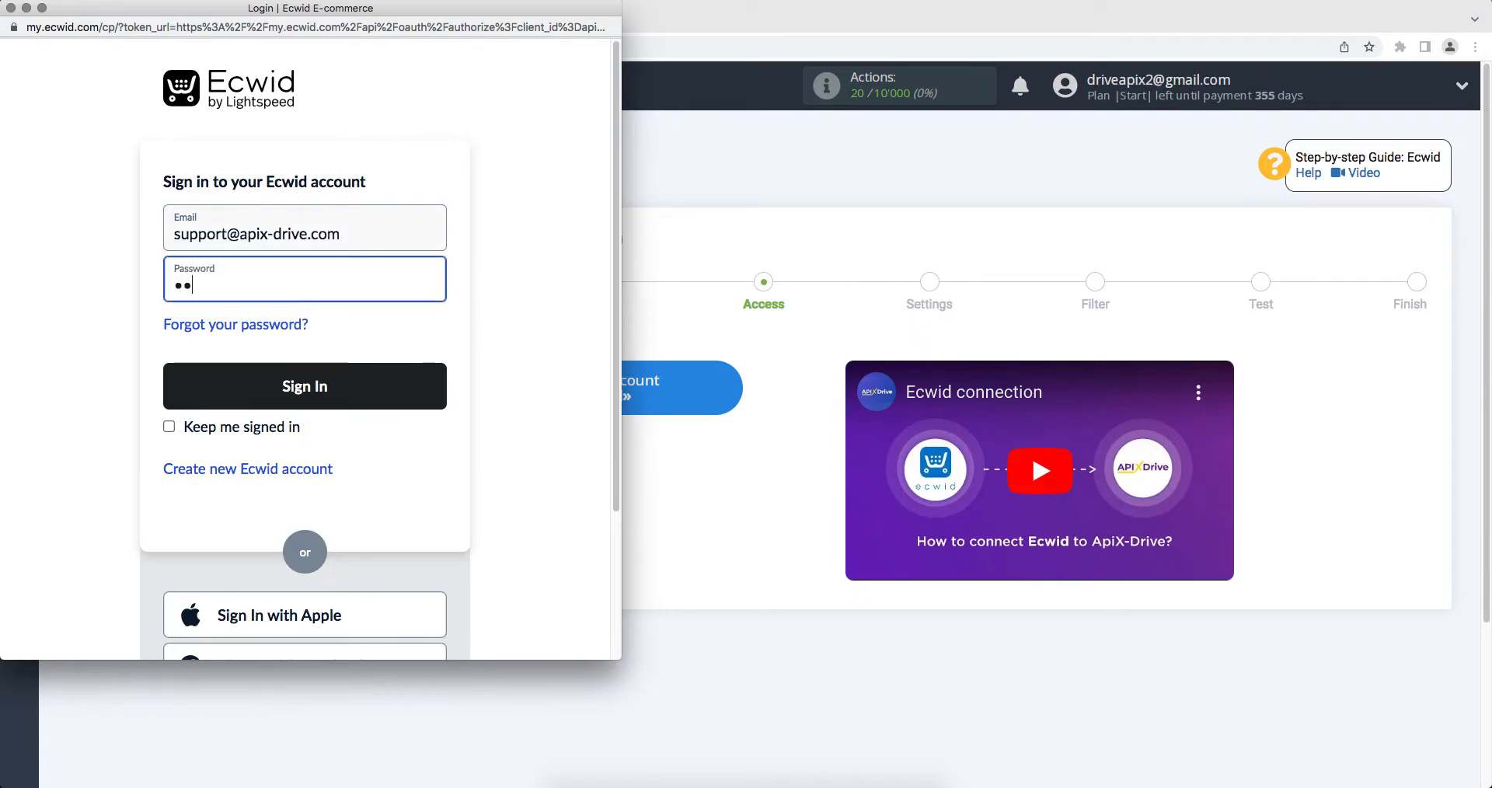
pyautogui.write('••••••')
pyautogui.click(375, 393)
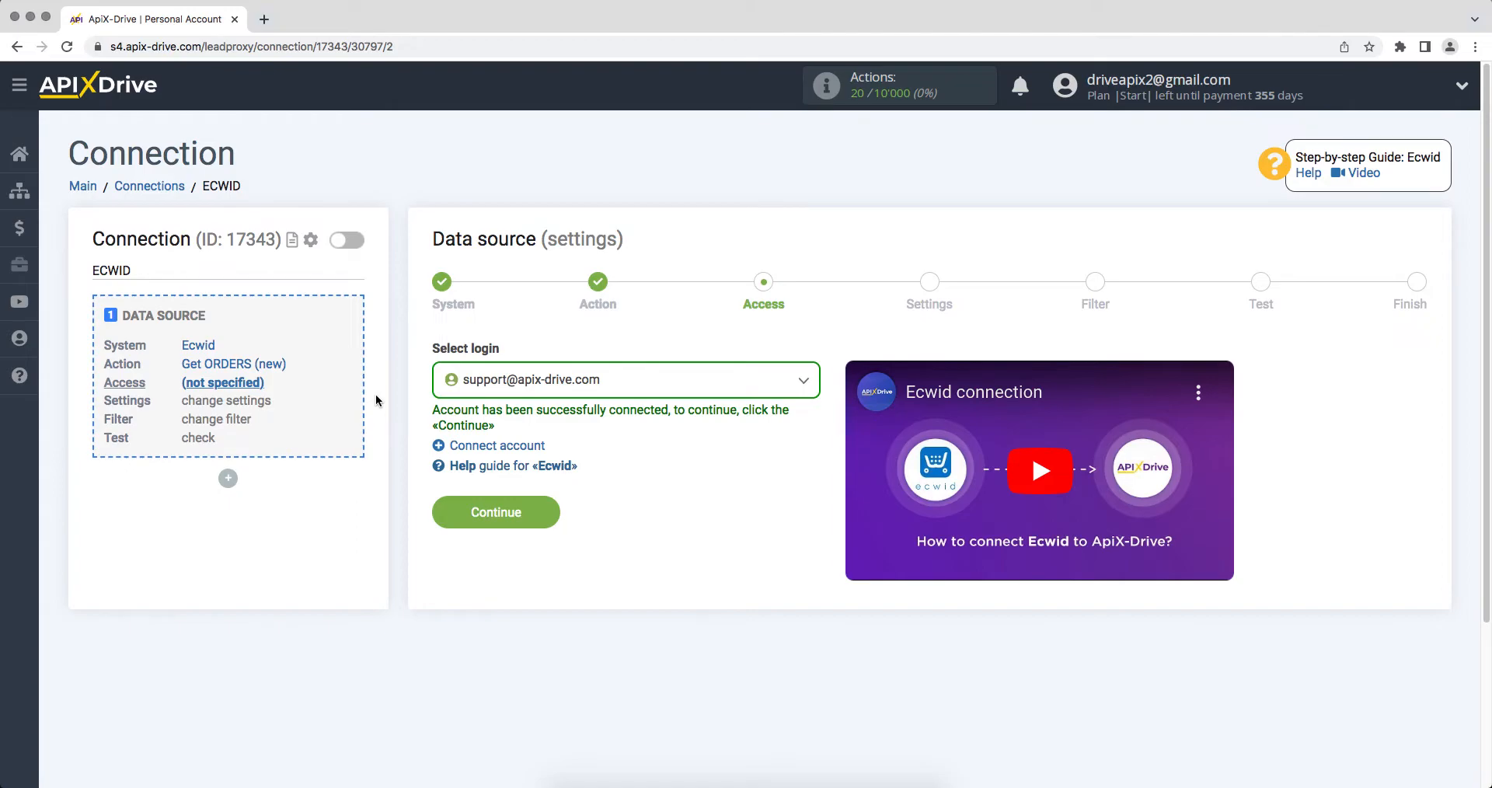
# Select the connected Ecwid login, skip settings and filter, and confirm the 600 test order
pyautogui.click(471, 384)
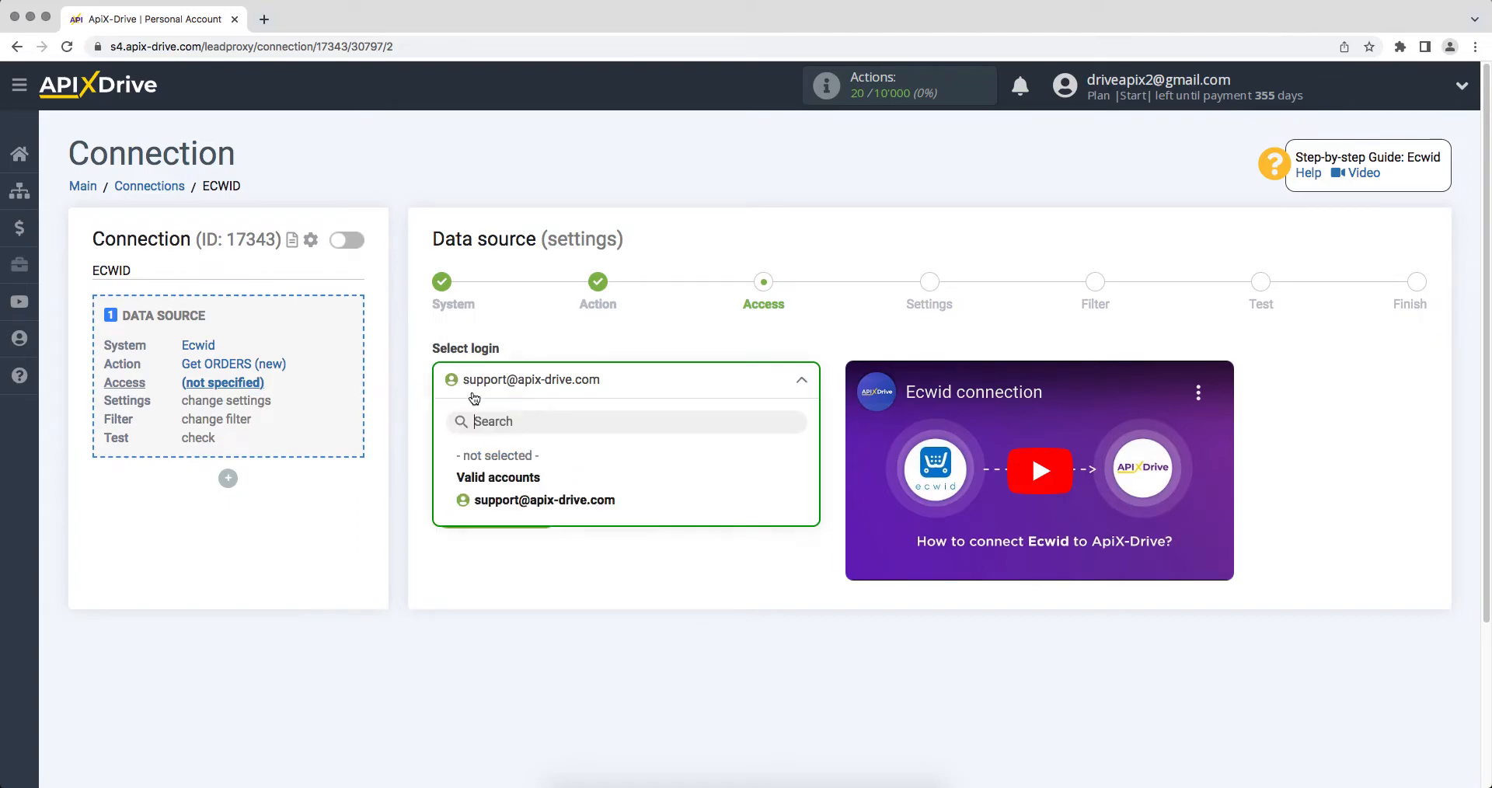
pyautogui.click(498, 497)
pyautogui.click(444, 507)
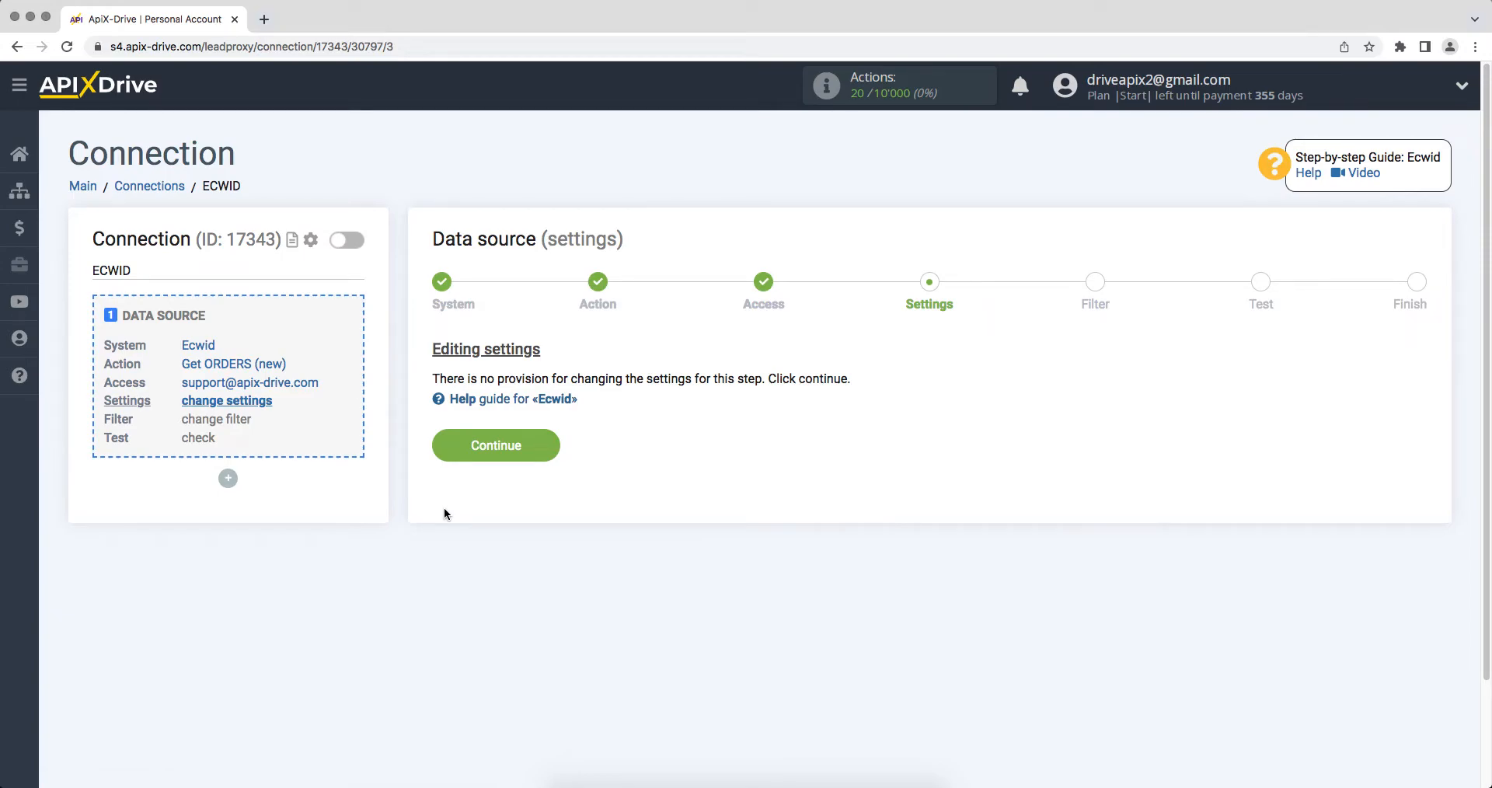
pyautogui.click(439, 451)
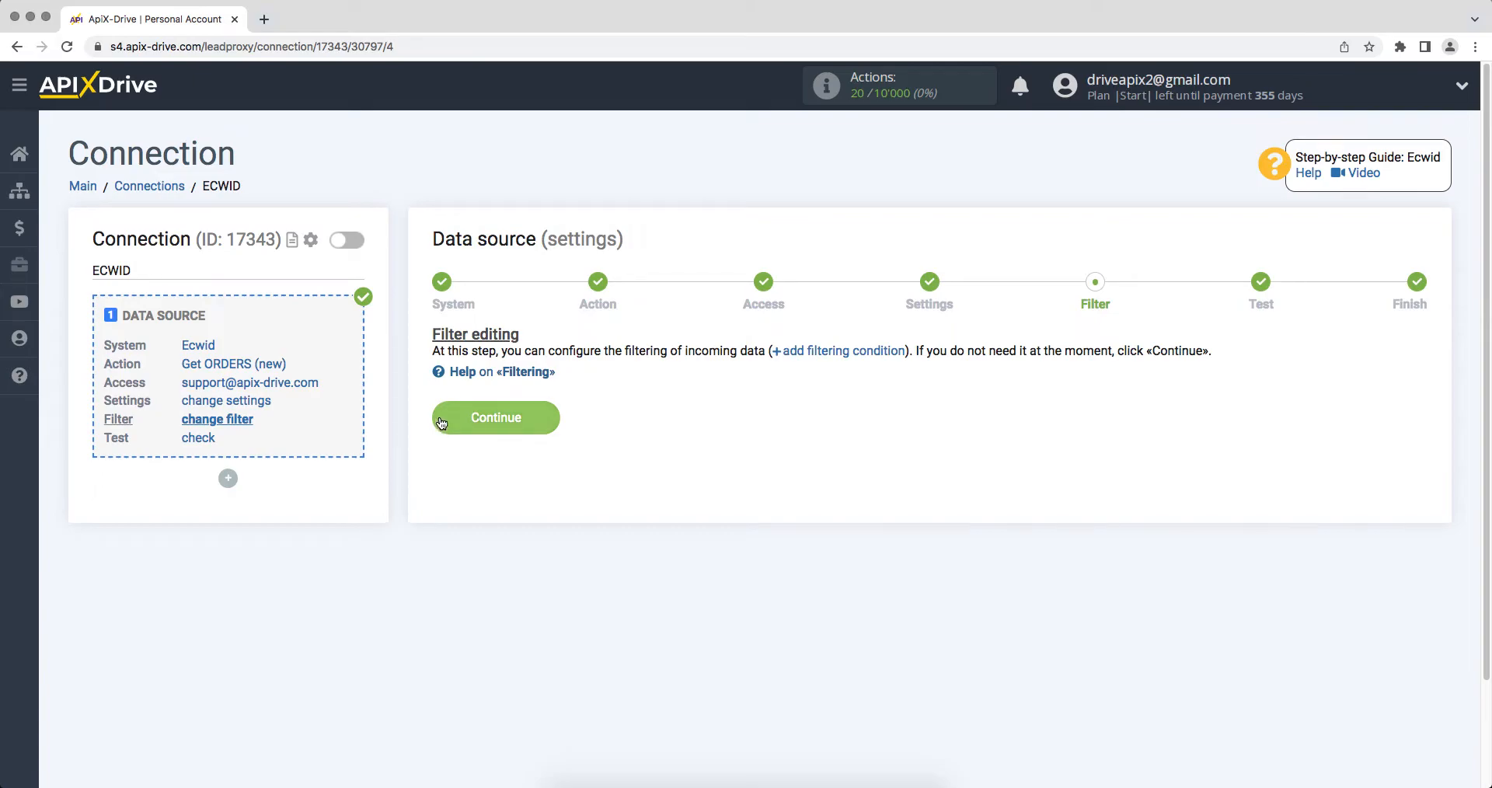
pyautogui.click(440, 420)
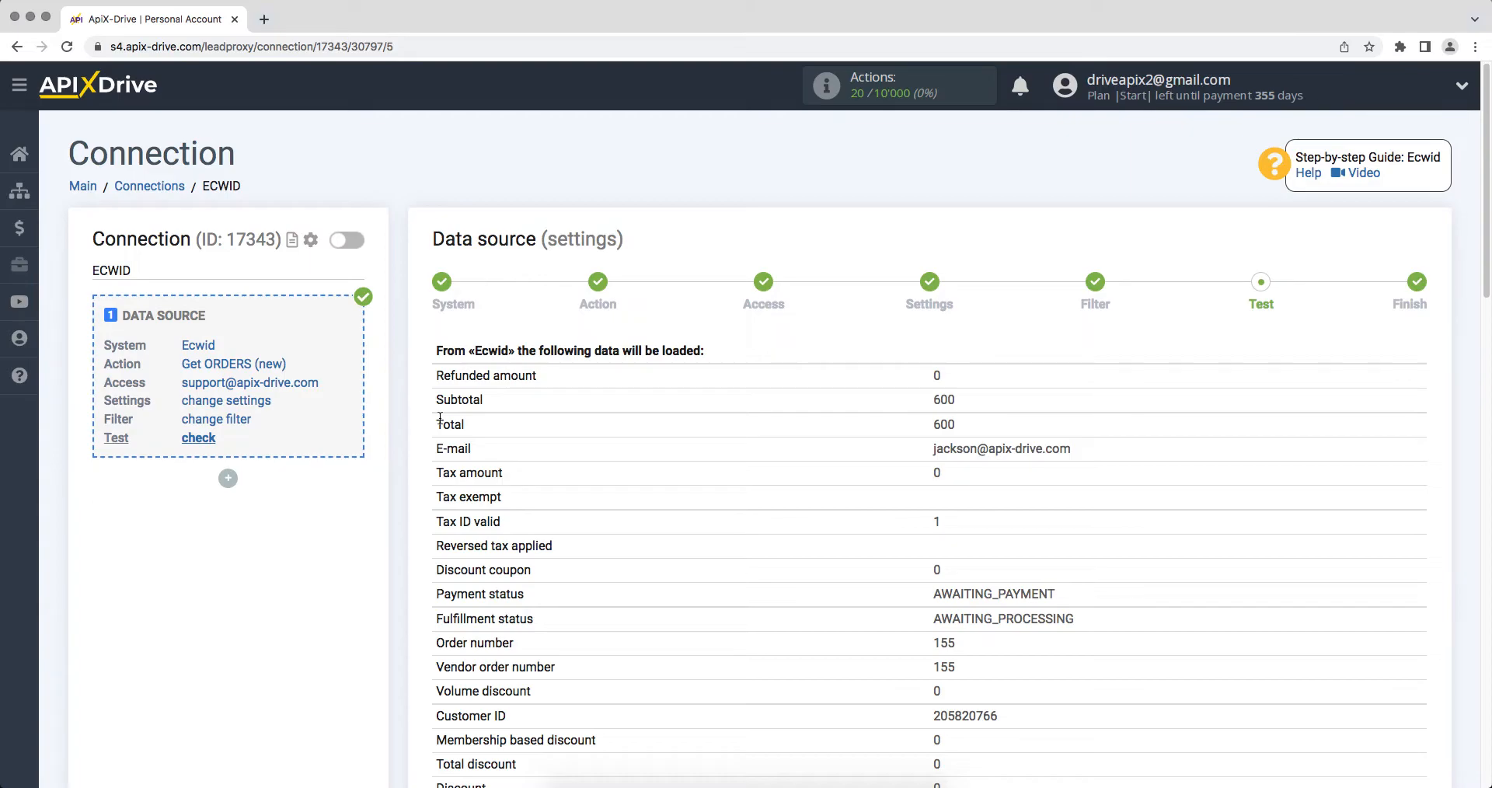
pyautogui.scroll(-15, 440, 420)
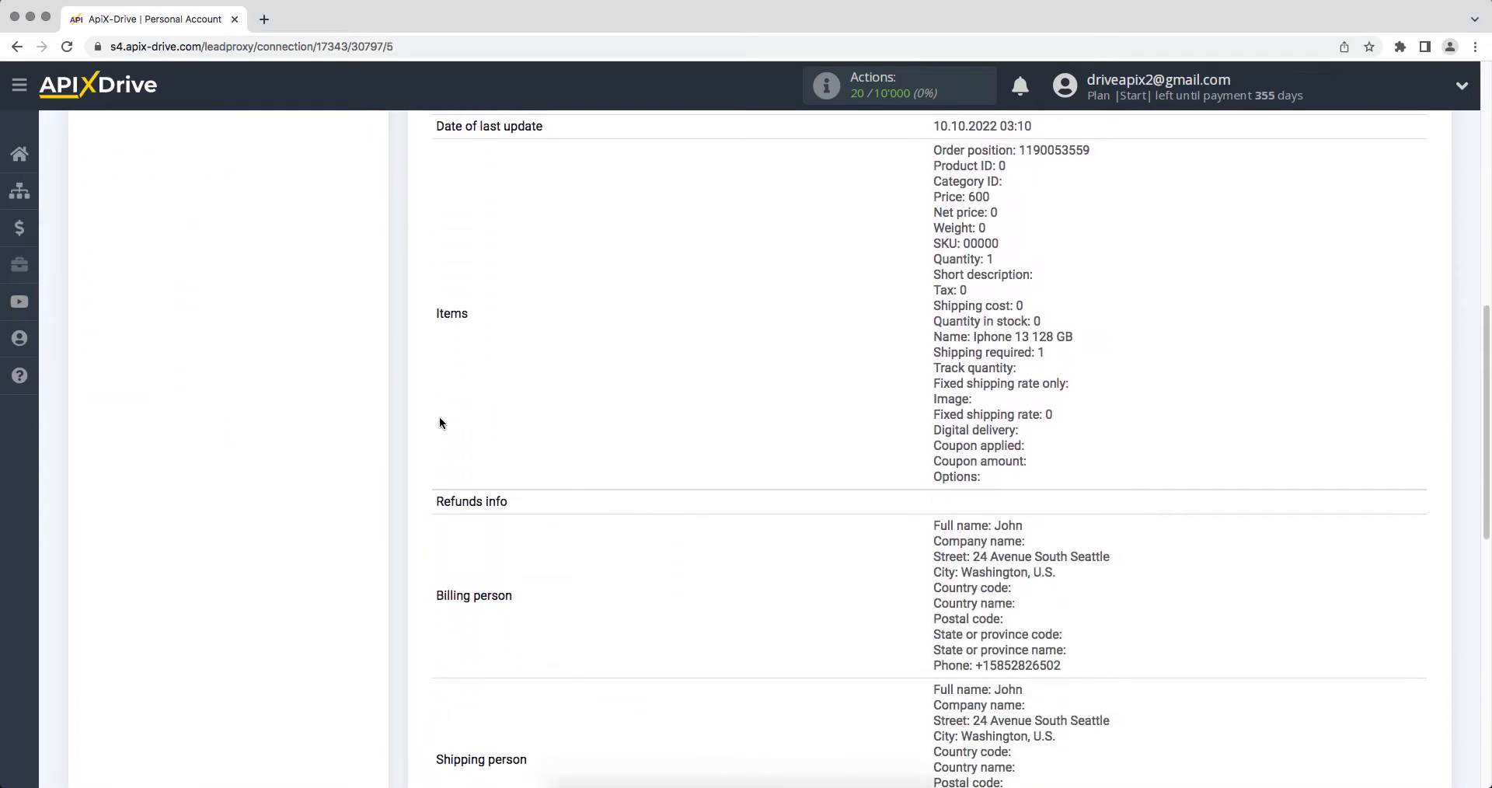
pyautogui.scroll(-3, 440, 423)
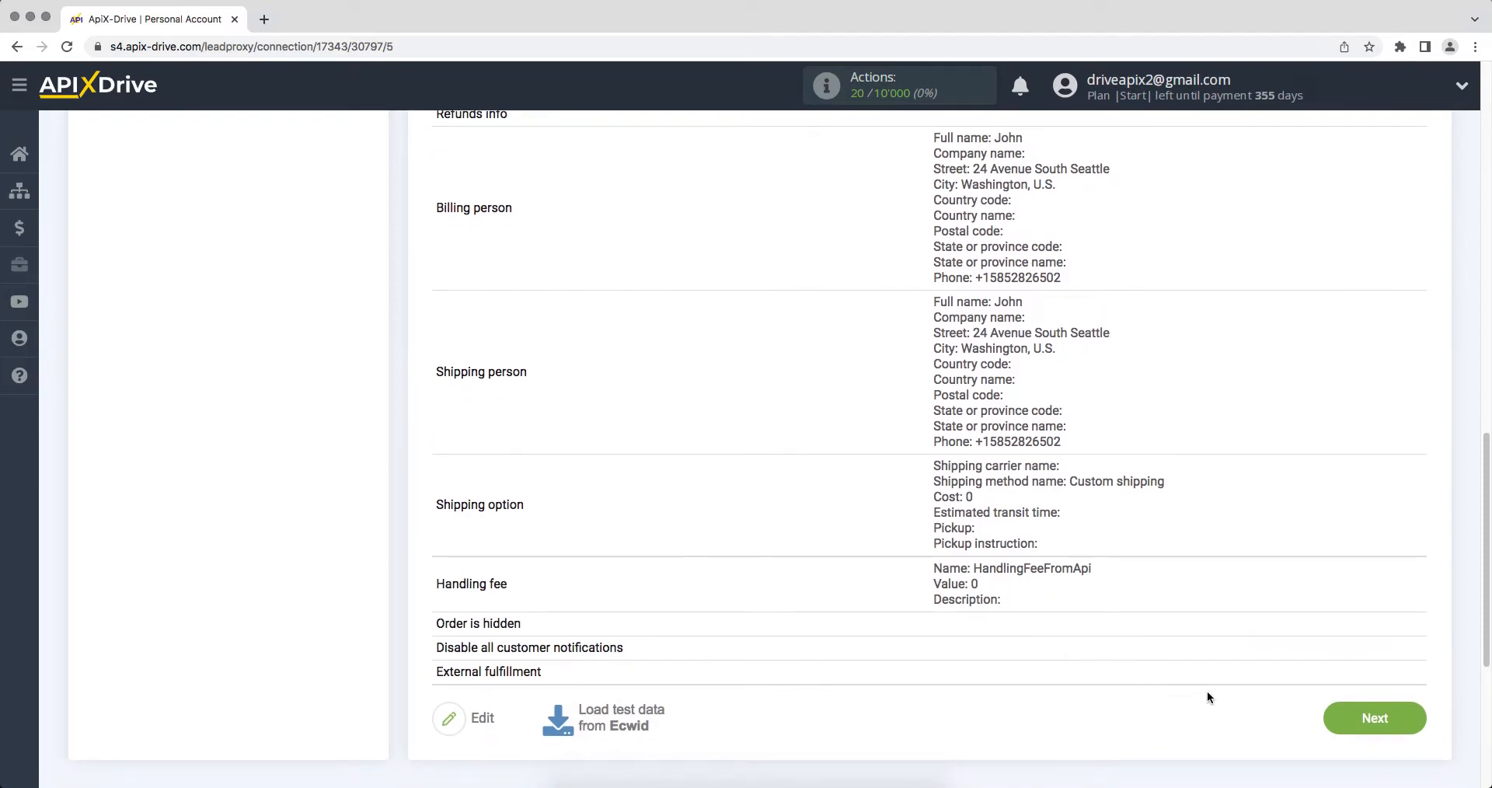
pyautogui.click(1374, 718)
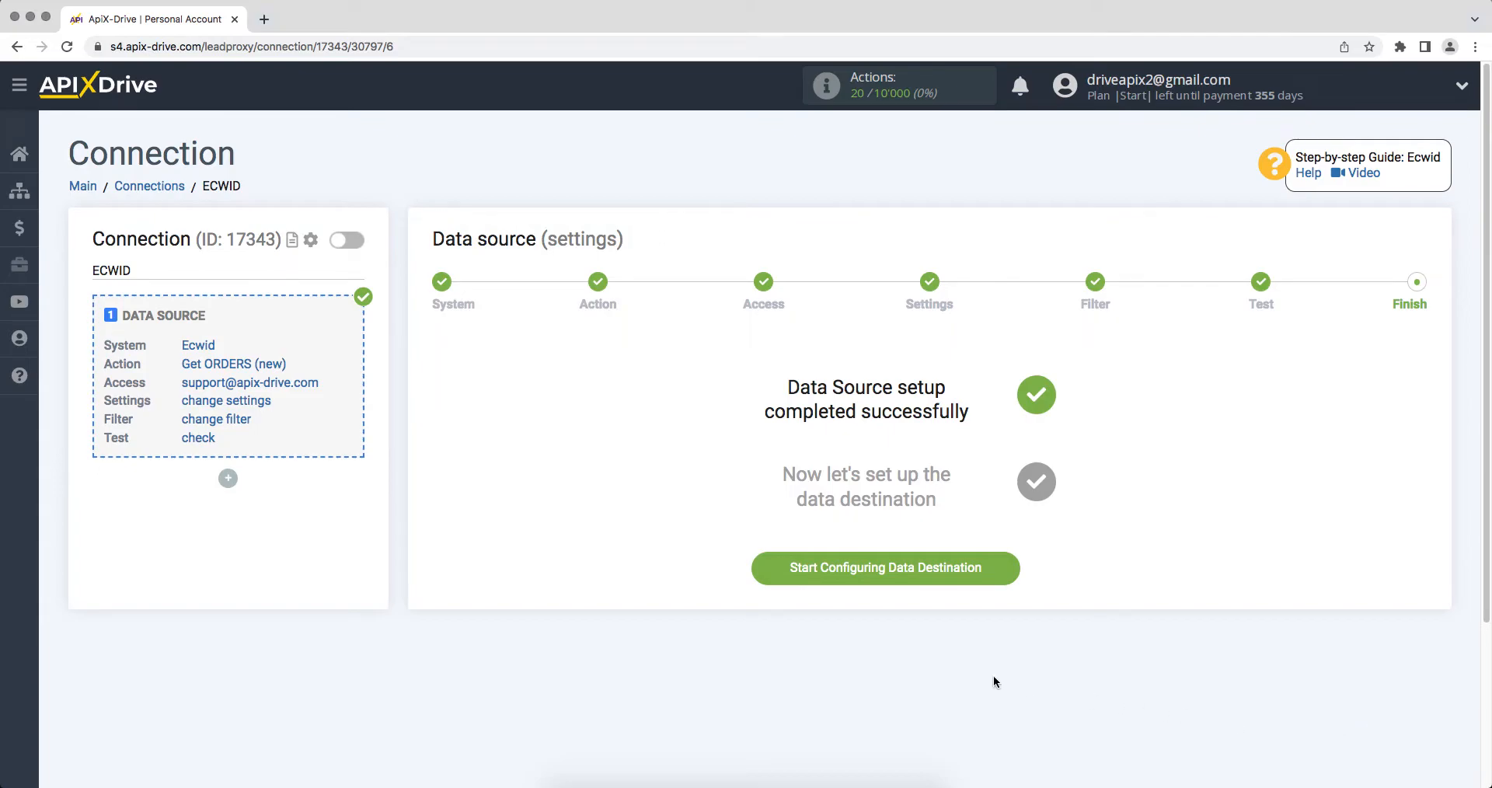
# Add Hubspot as the data destination with the Create DEAL action
pyautogui.click(775, 580)
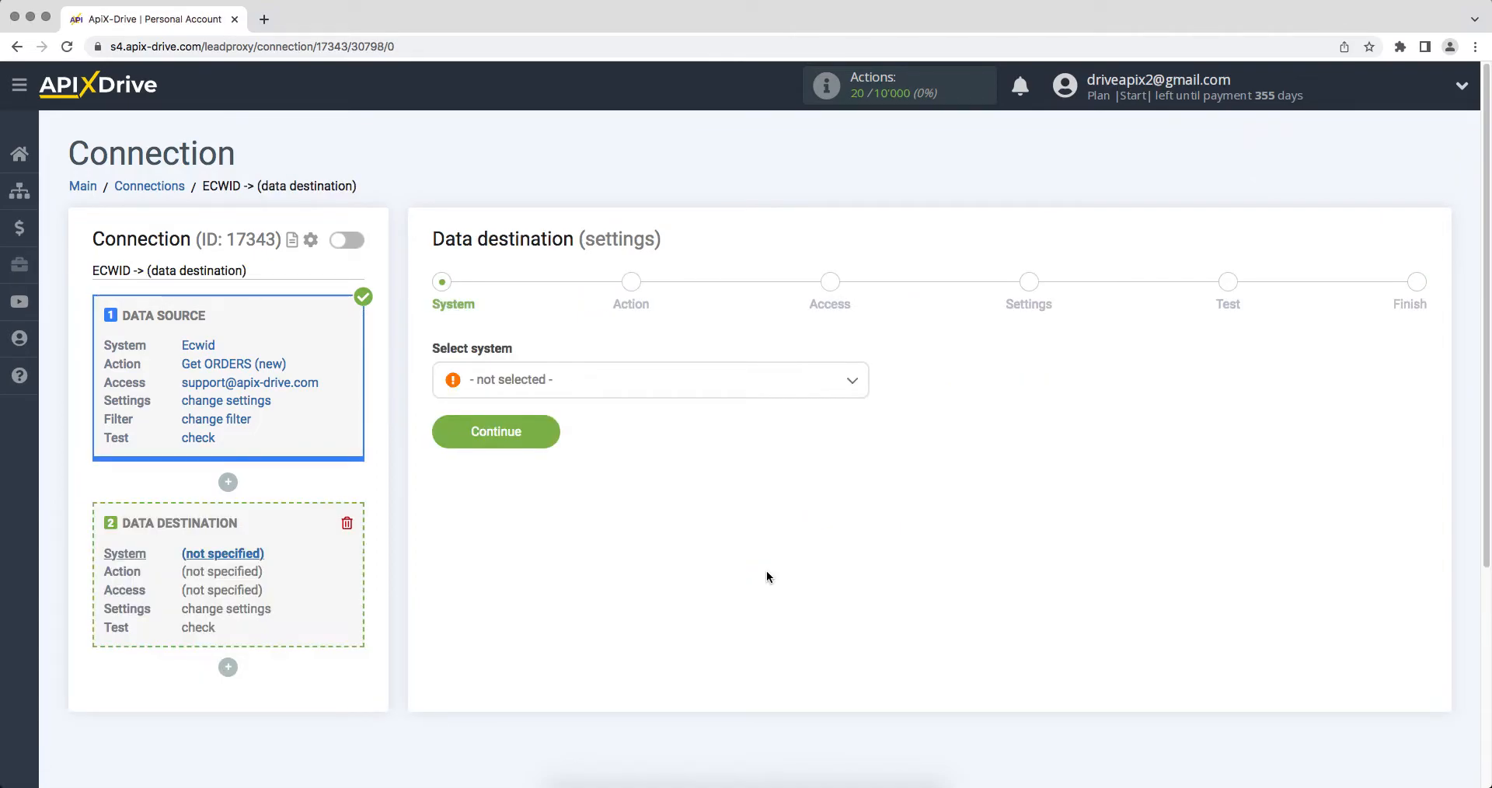
pyautogui.click(767, 395)
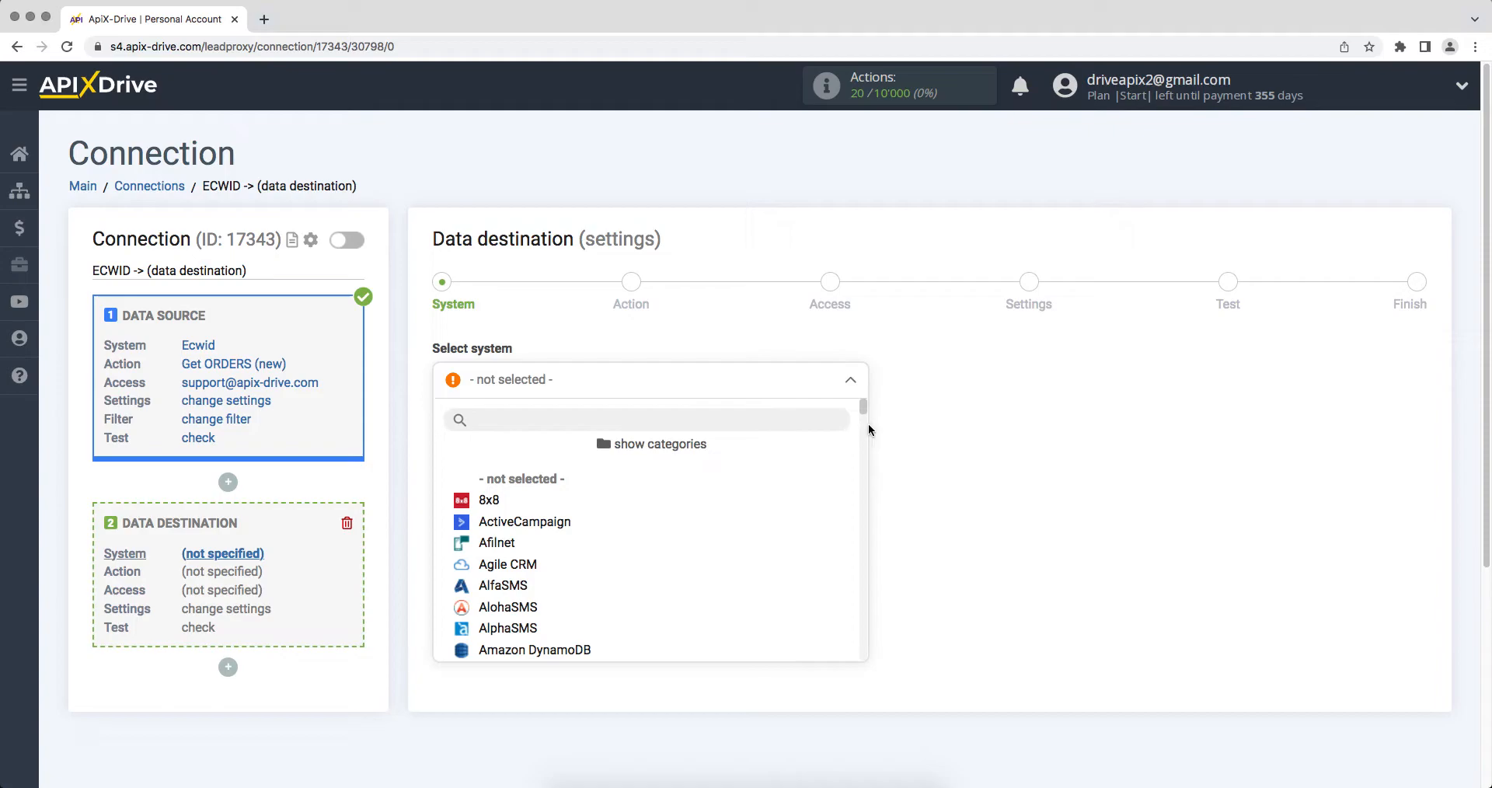
pyautogui.scroll(-15, 868, 426)
pyautogui.scroll(-10, 874, 472)
pyautogui.click(509, 466)
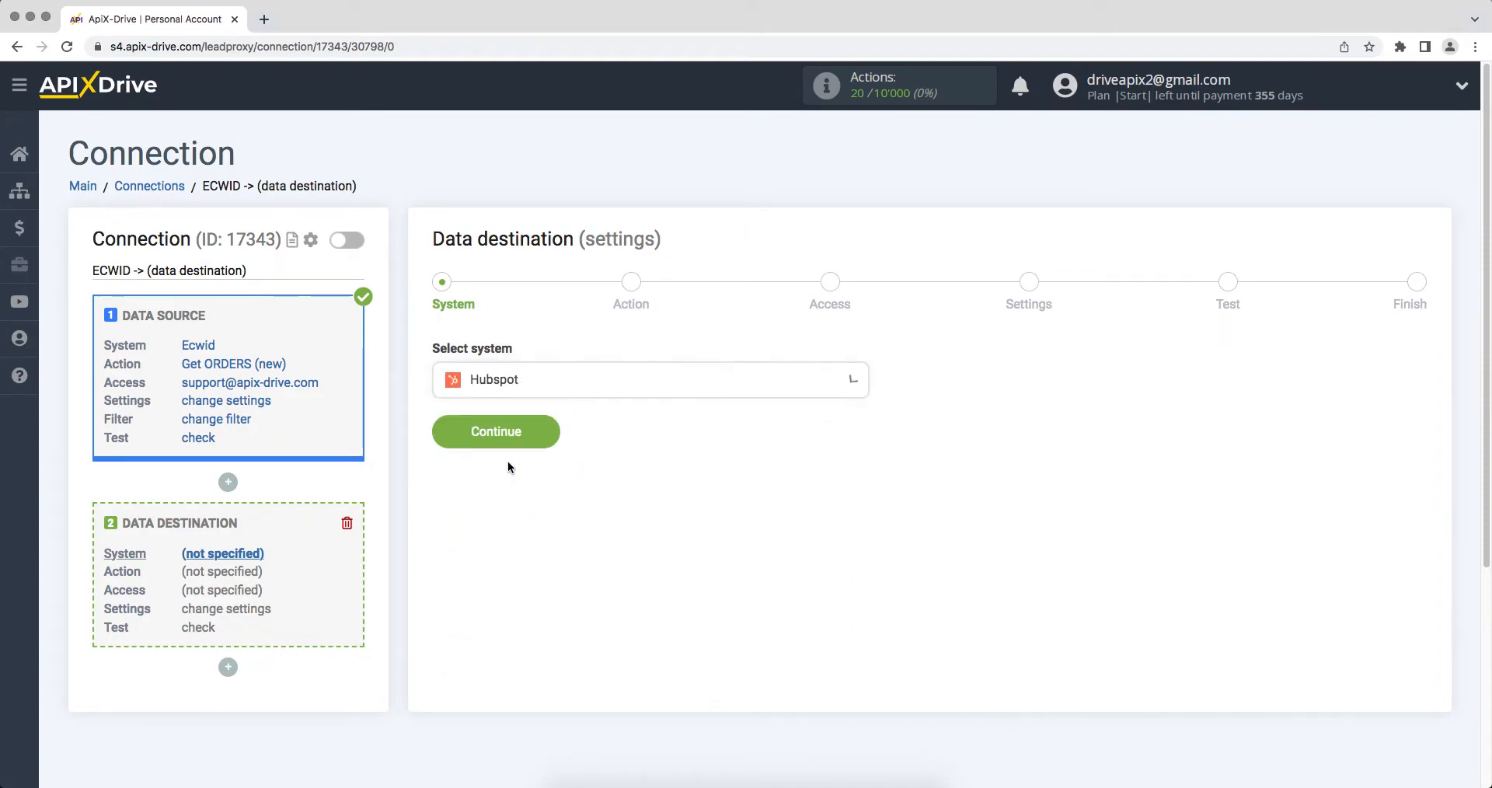
pyautogui.click(450, 435)
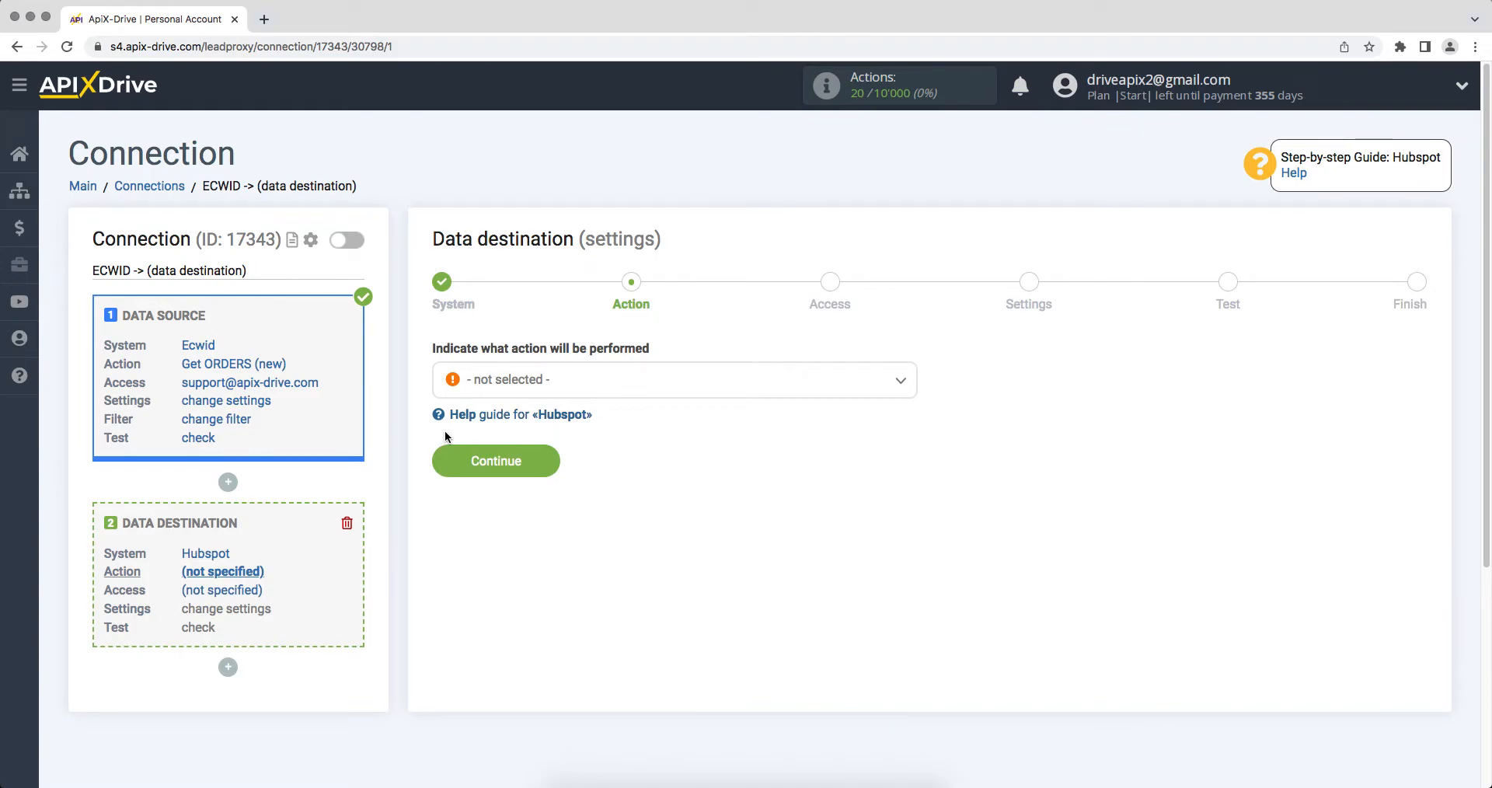
pyautogui.click(497, 383)
pyautogui.click(505, 520)
pyautogui.click(446, 462)
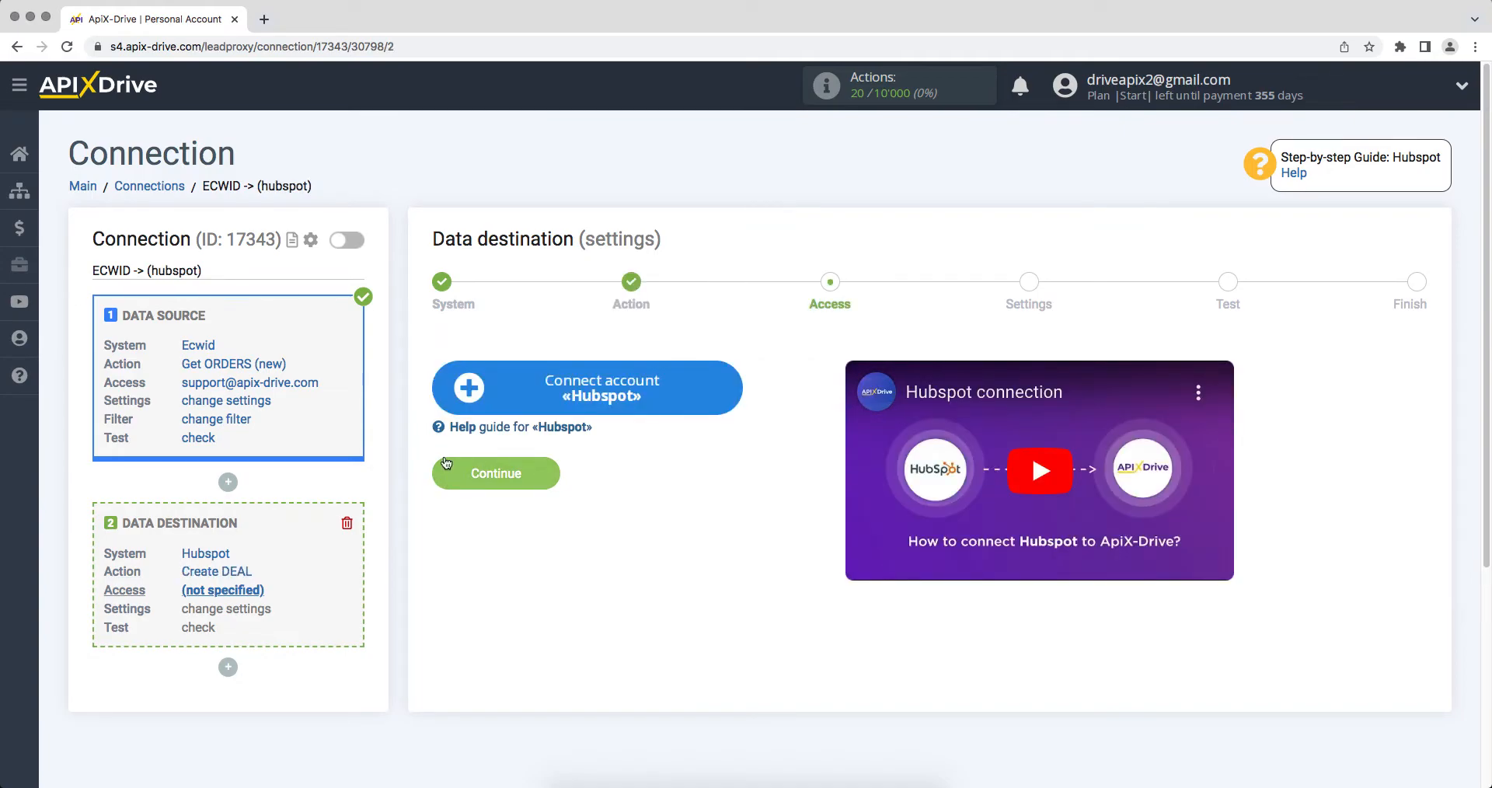
# Sign in to HubSpot with the account e-mail and password
pyautogui.click(466, 386)
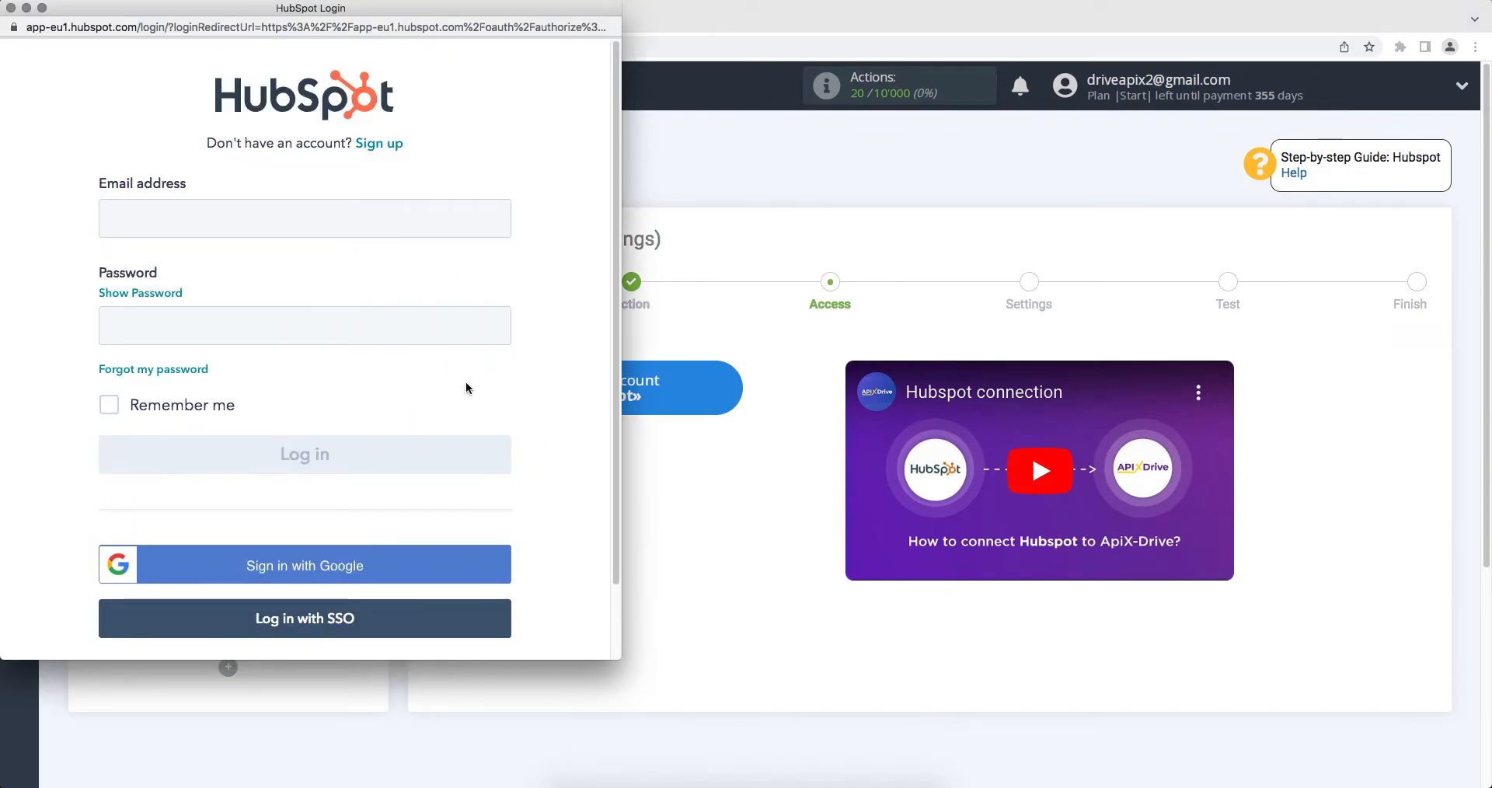
pyautogui.click(397, 221)
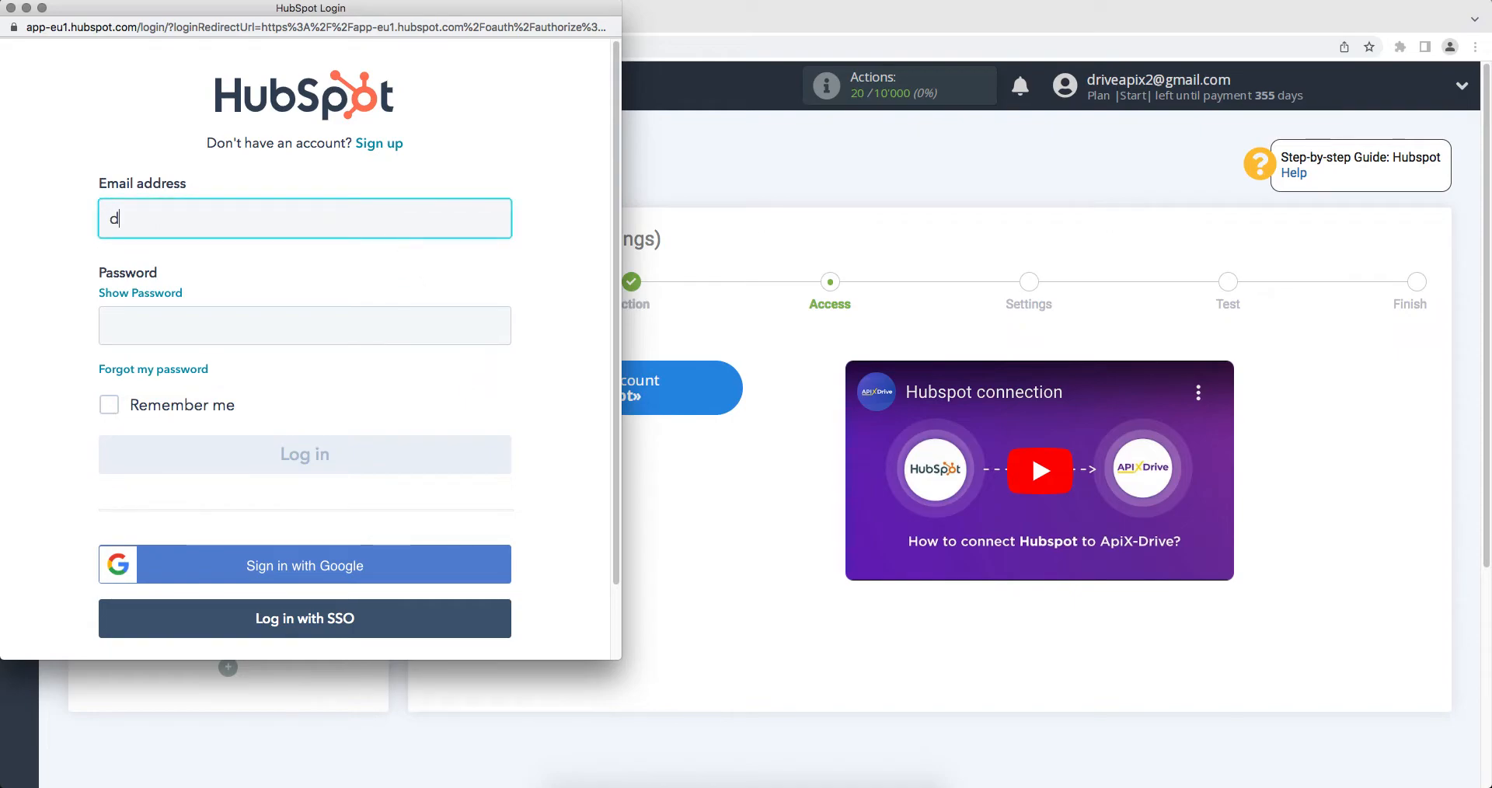
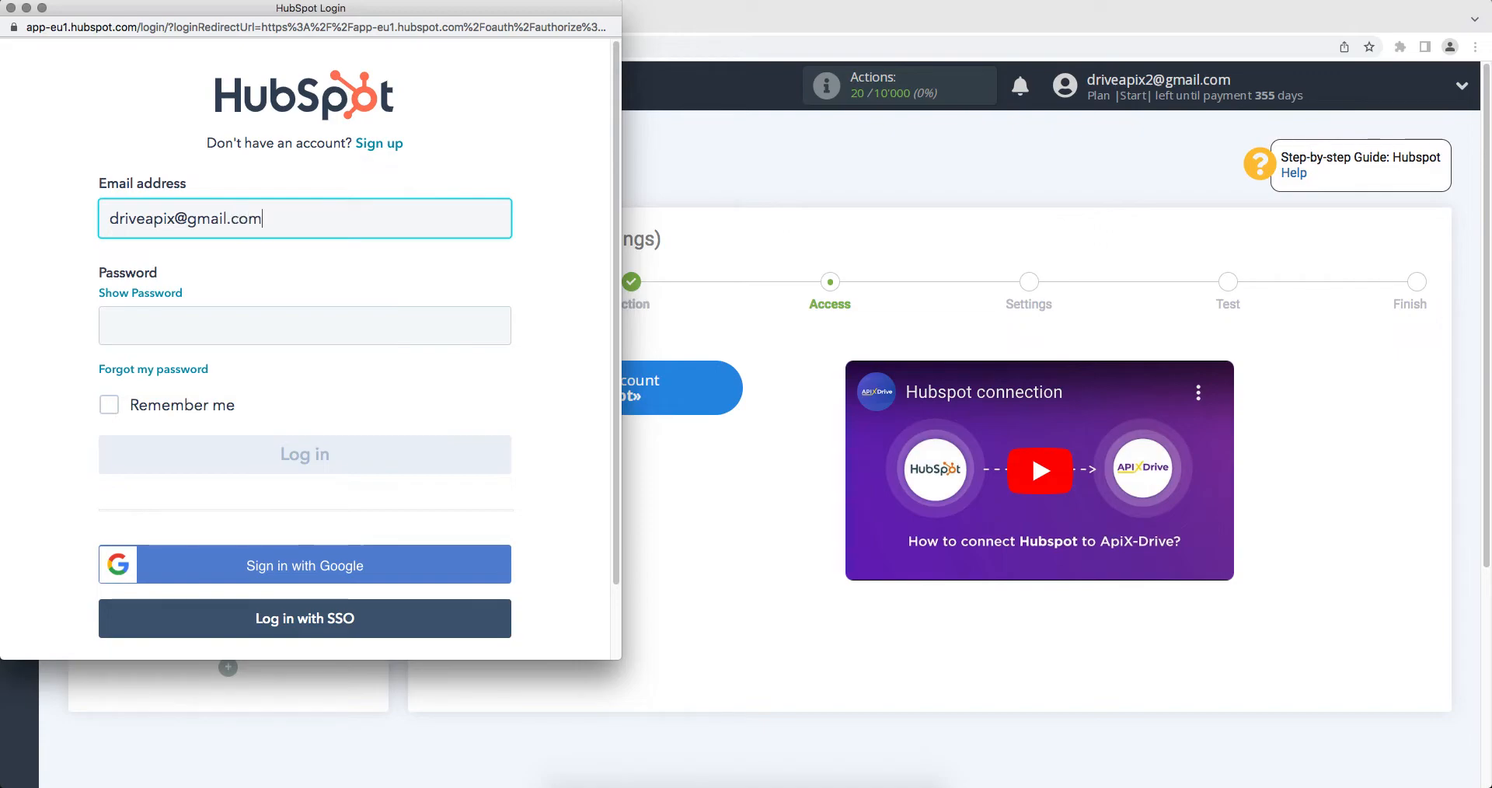
pyautogui.click(396, 342)
pyautogui.write('••••••')
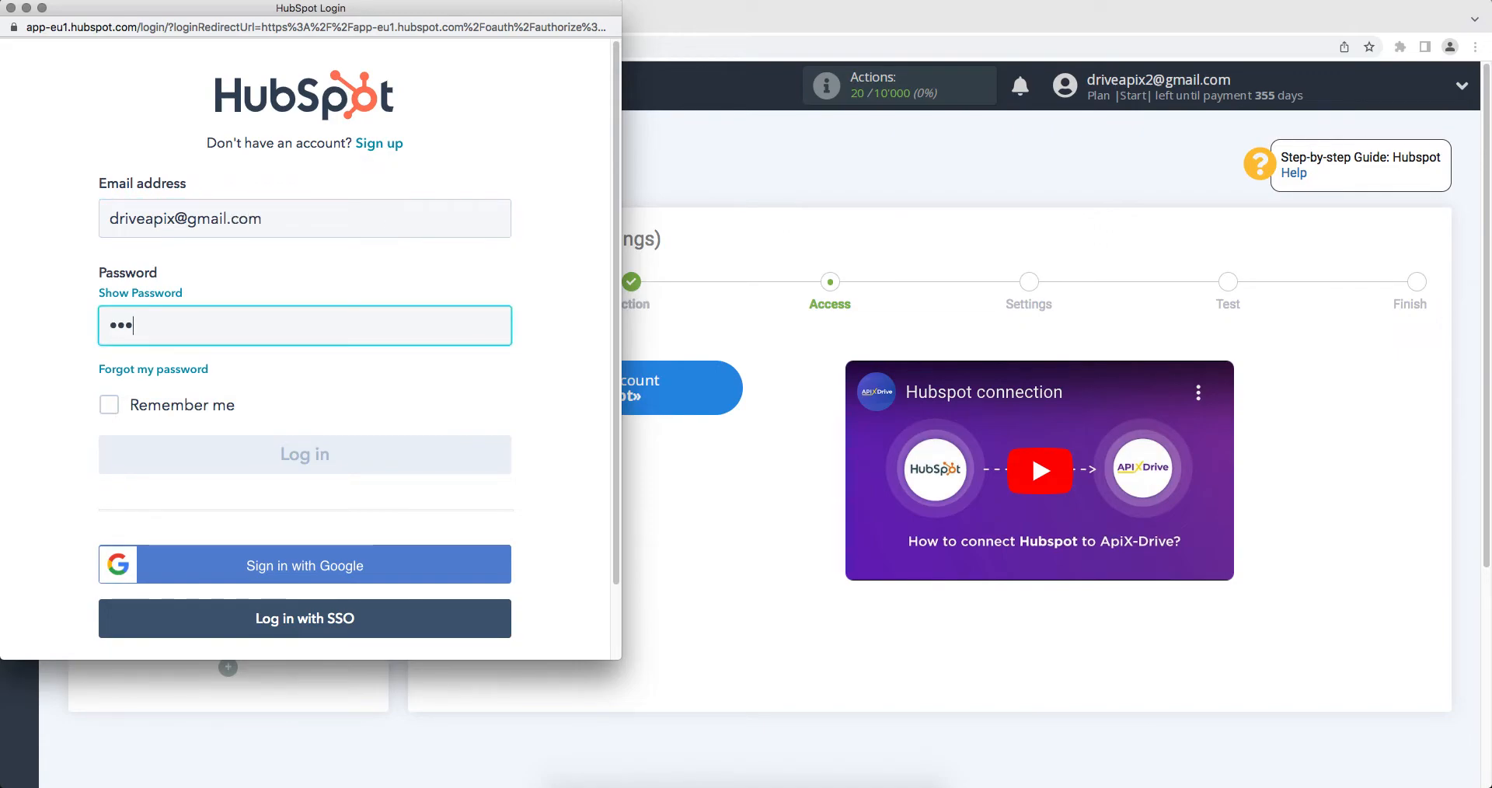
pyautogui.write('••')
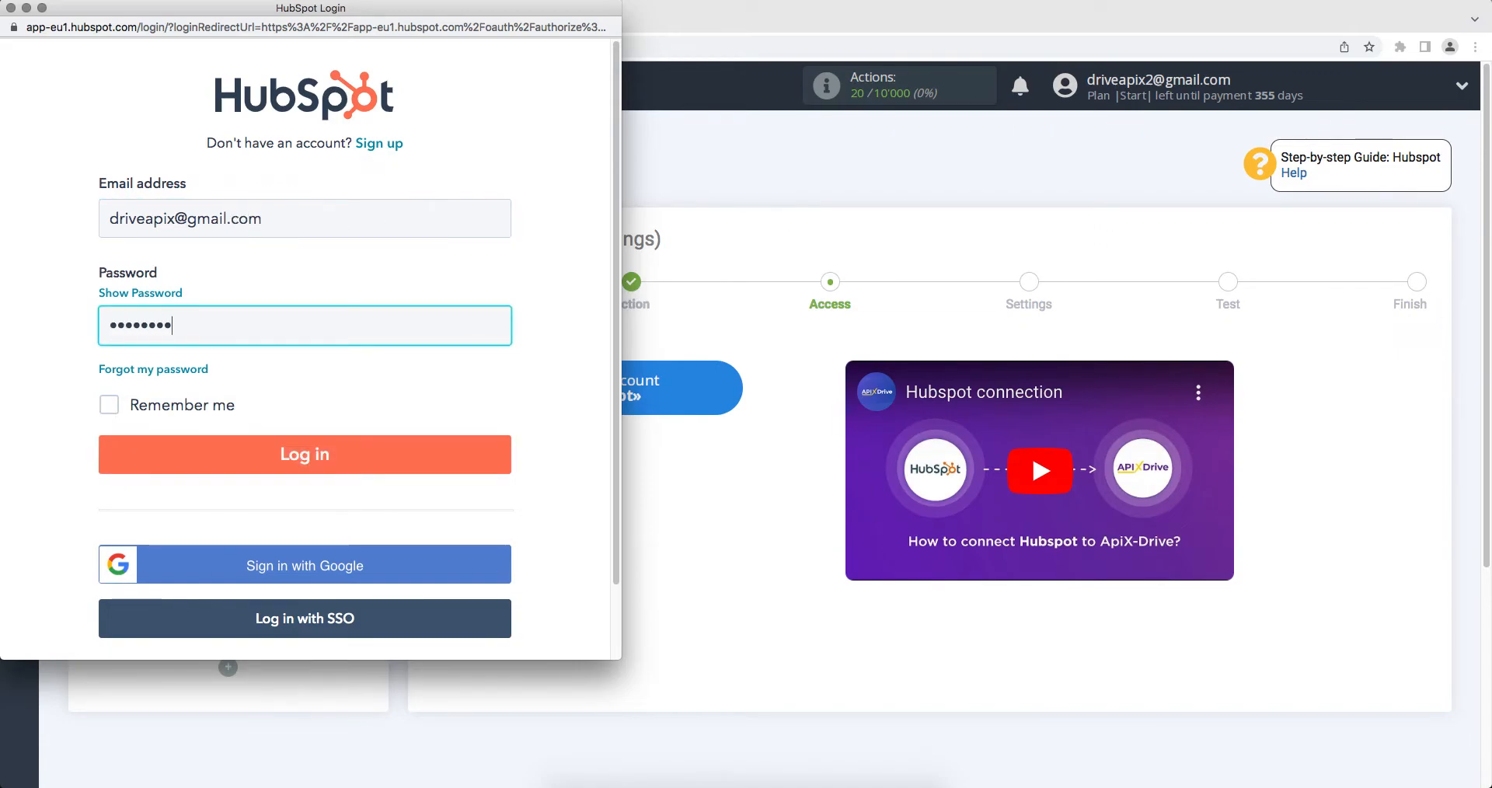
pyautogui.click(410, 454)
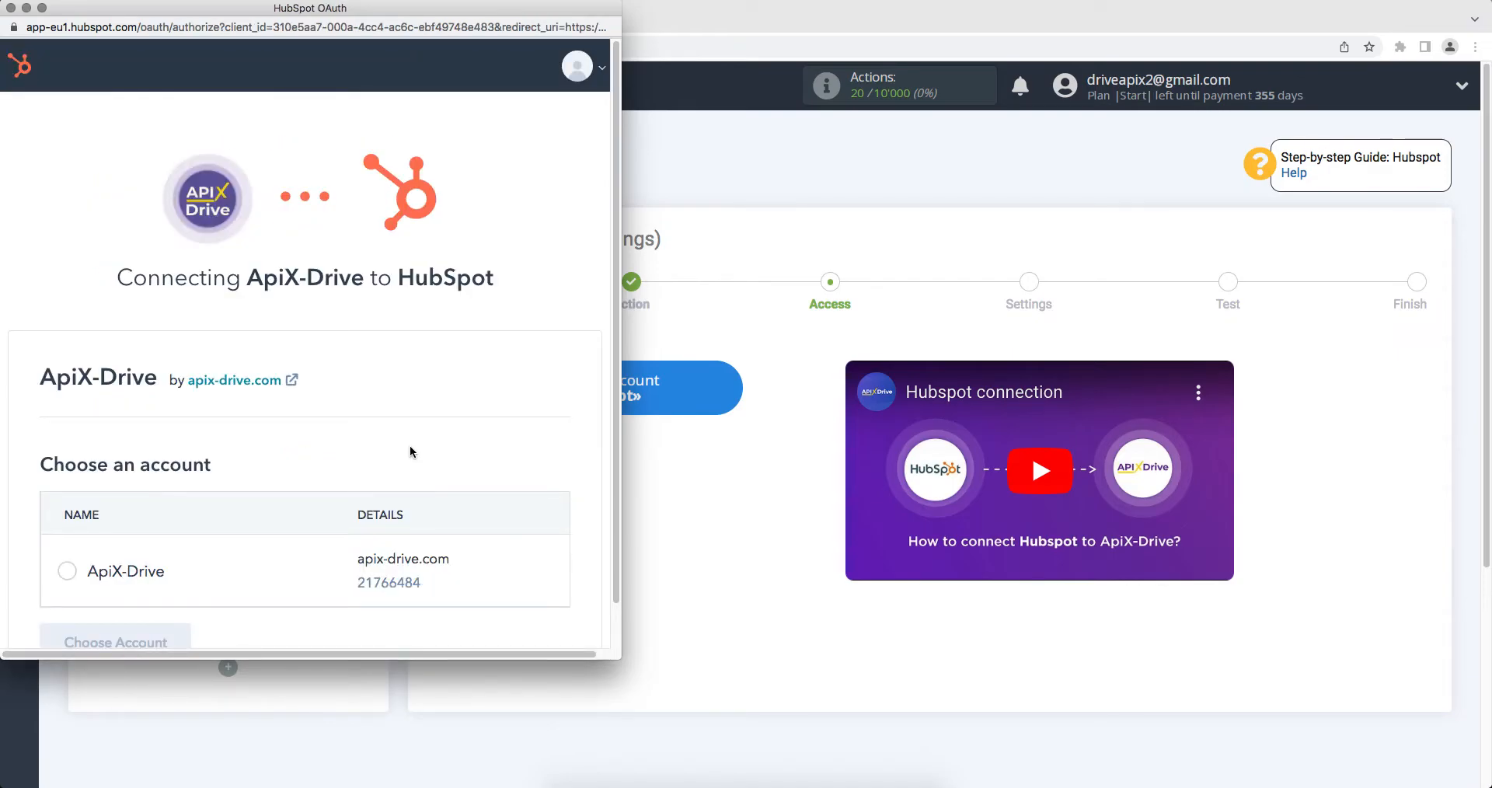
# Choose the ApiX-Drive HubSpot account and review the requested CRM permissions
pyautogui.scroll(-1, 408, 445)
pyautogui.click(68, 527)
pyautogui.click(99, 596)
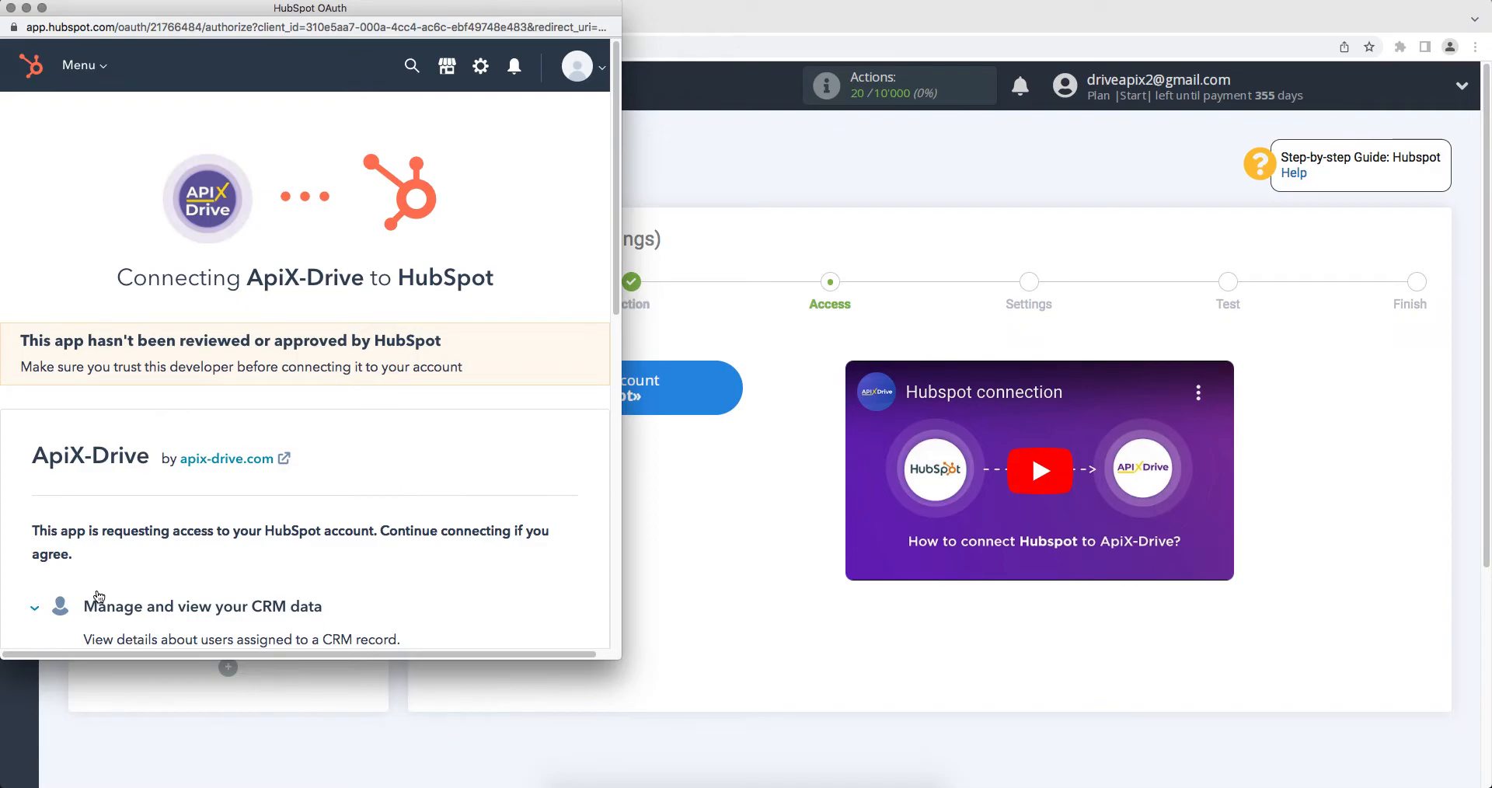
pyautogui.scroll(-15, 98, 596)
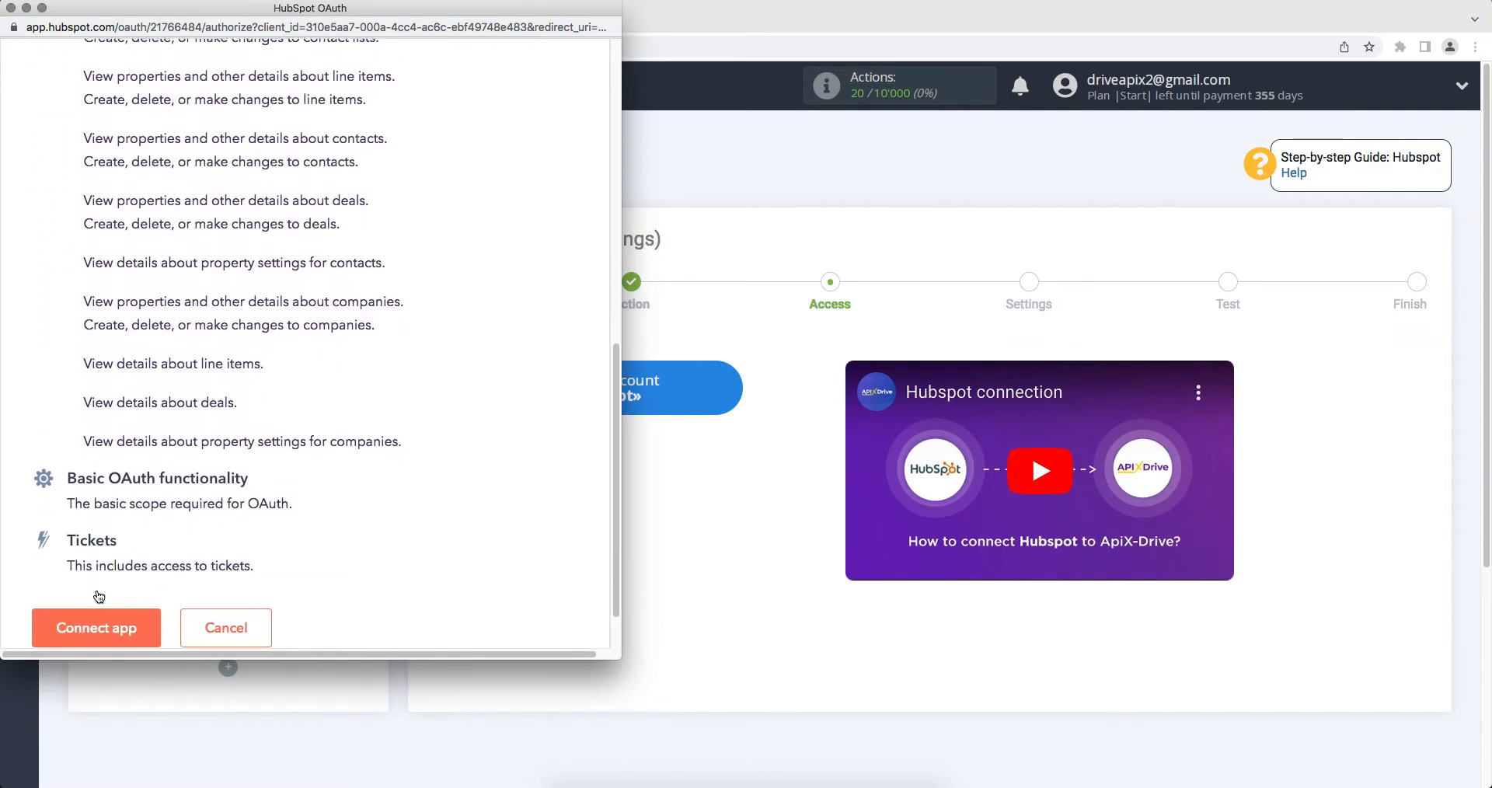
pyautogui.scroll(-2, 98, 596)
# Approve the app and select the HubSpot Hub account as the destination login
pyautogui.click(95, 565)
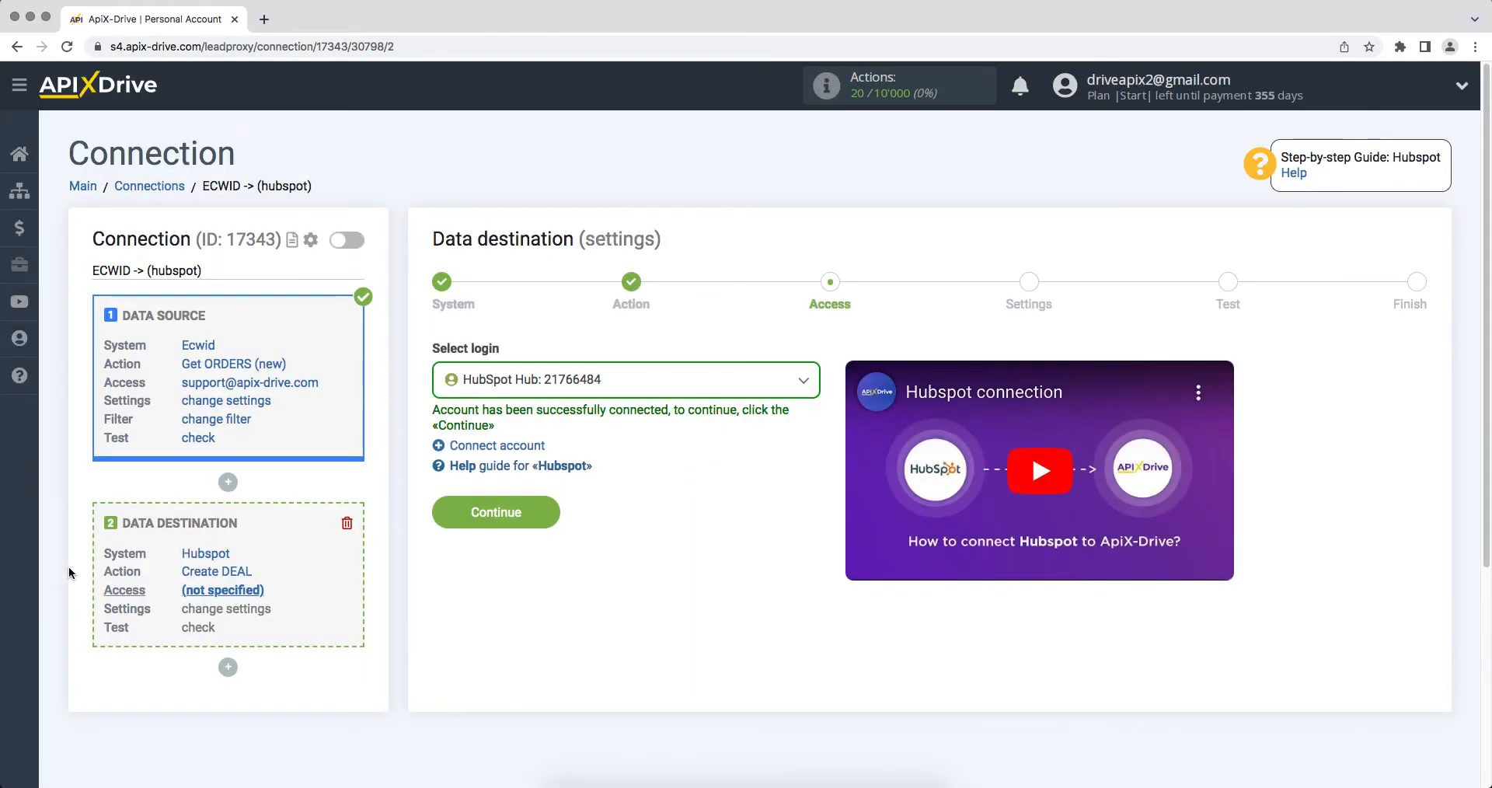
pyautogui.click(579, 381)
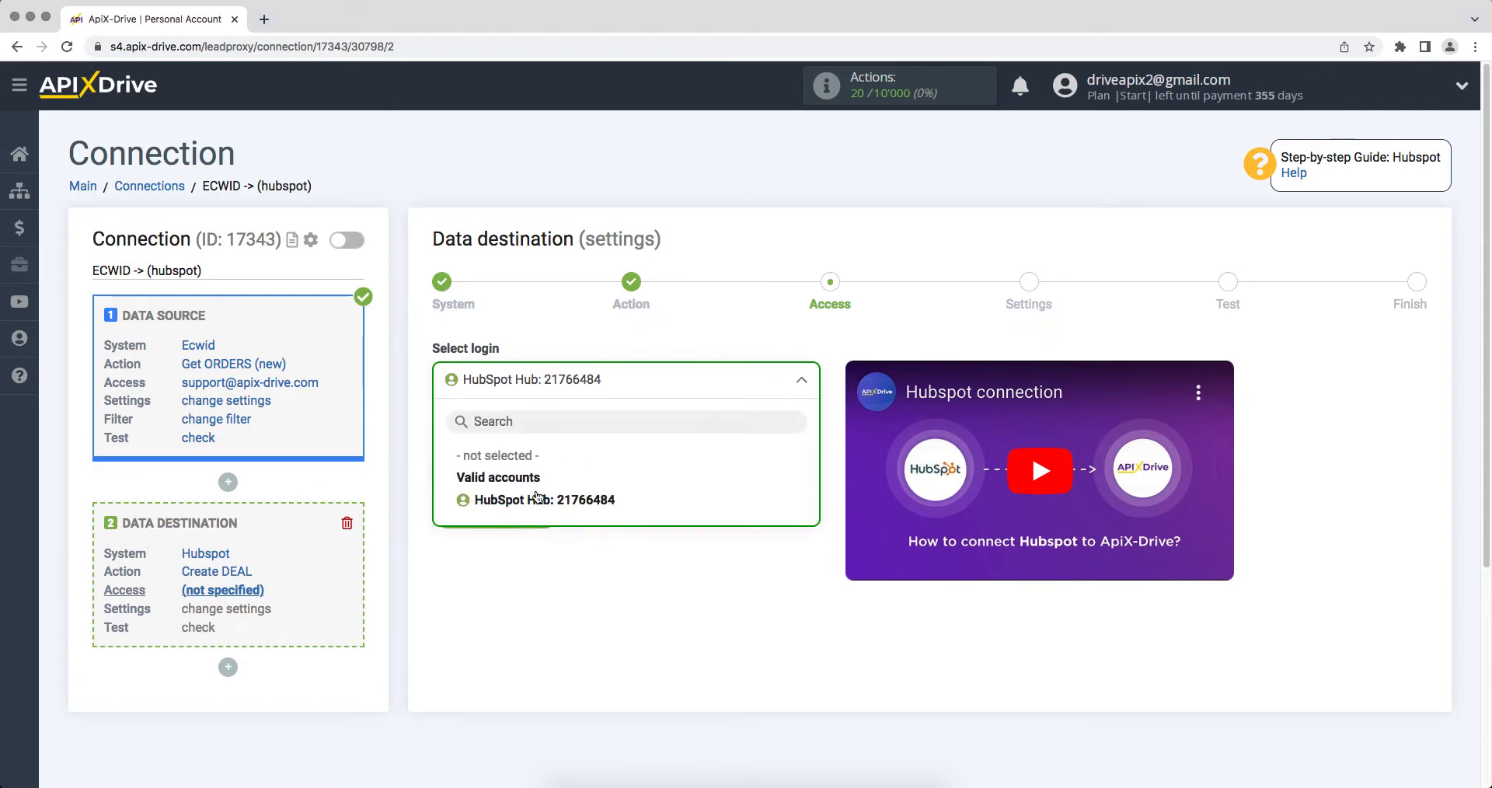
pyautogui.click(536, 495)
pyautogui.click(477, 510)
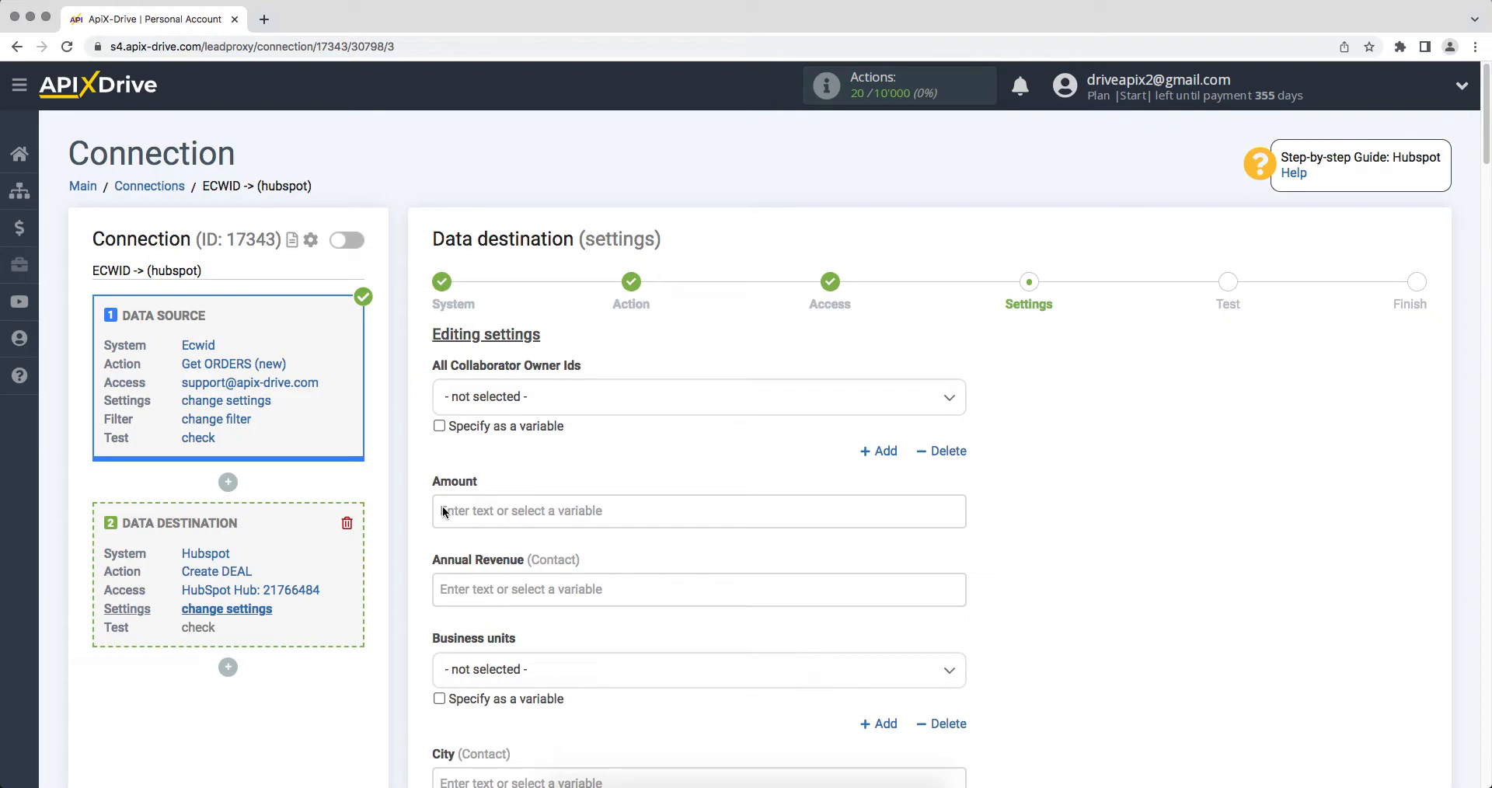
# Fill Deal Description with 'Product', the Ecwid Name variable, and a 'Date/Time' line
pyautogui.scroll(-5, 443, 512)
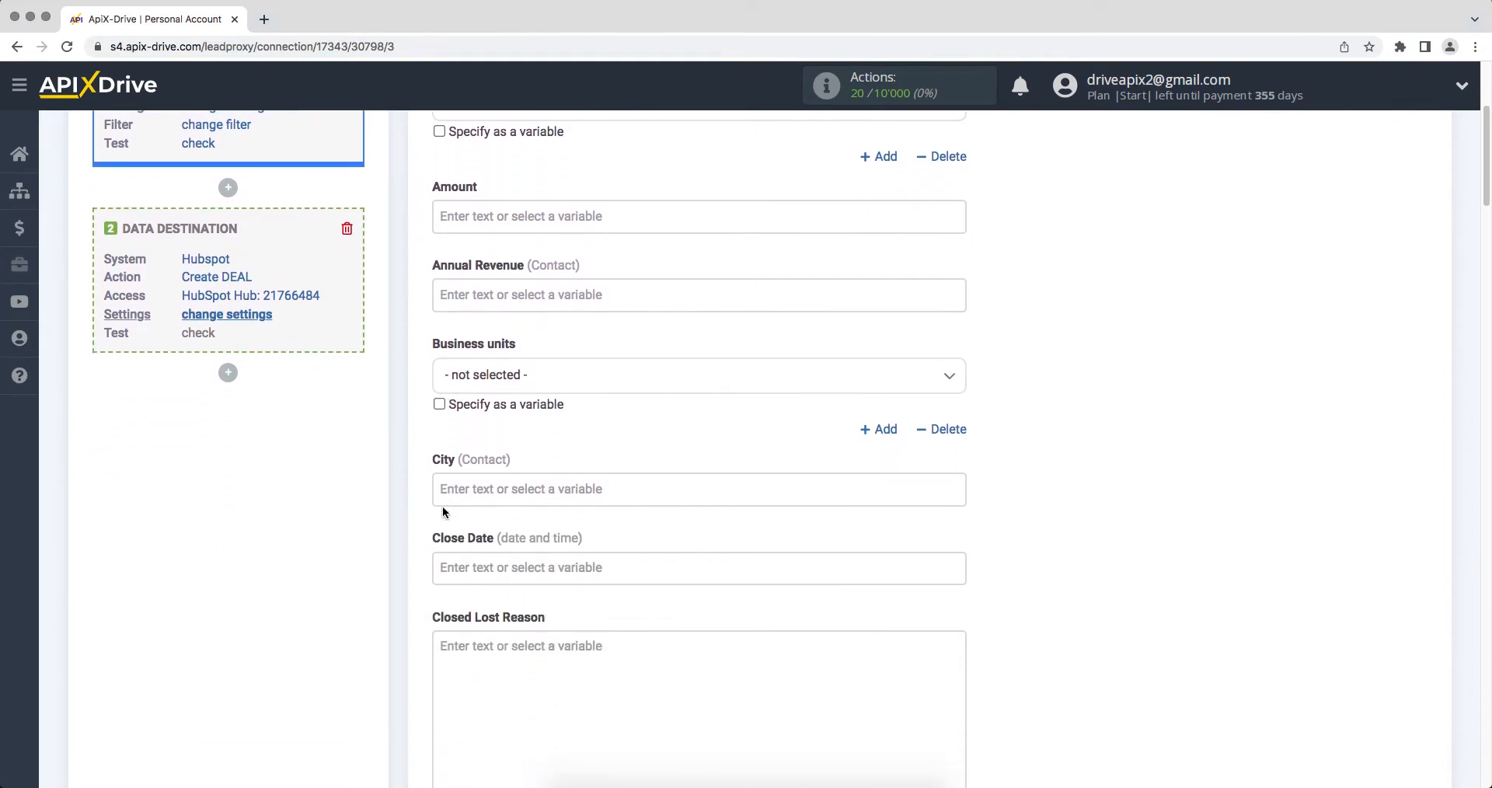
pyautogui.scroll(-11, 443, 511)
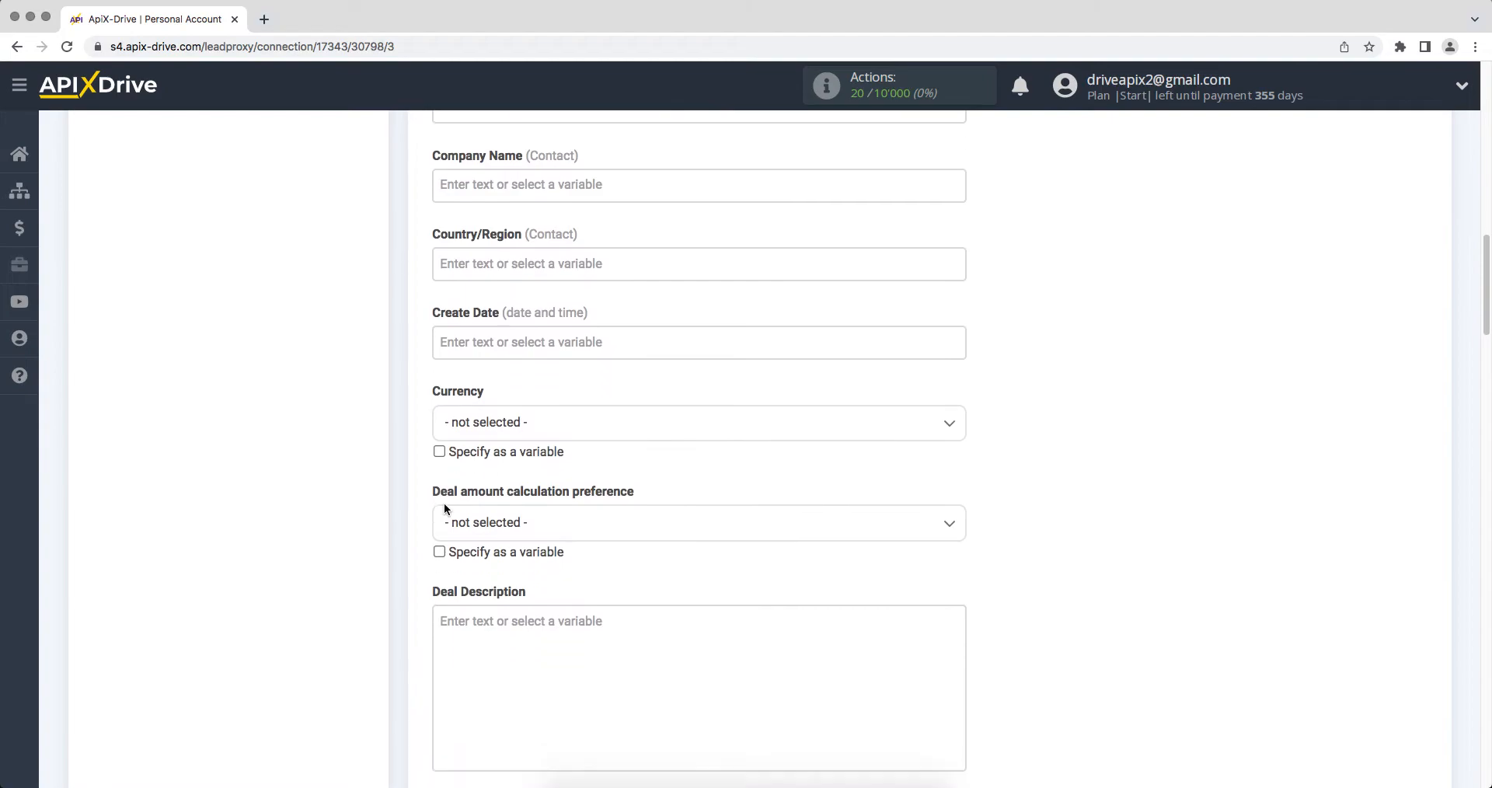
pyautogui.click(506, 401)
pyautogui.scroll(-2, 506, 401)
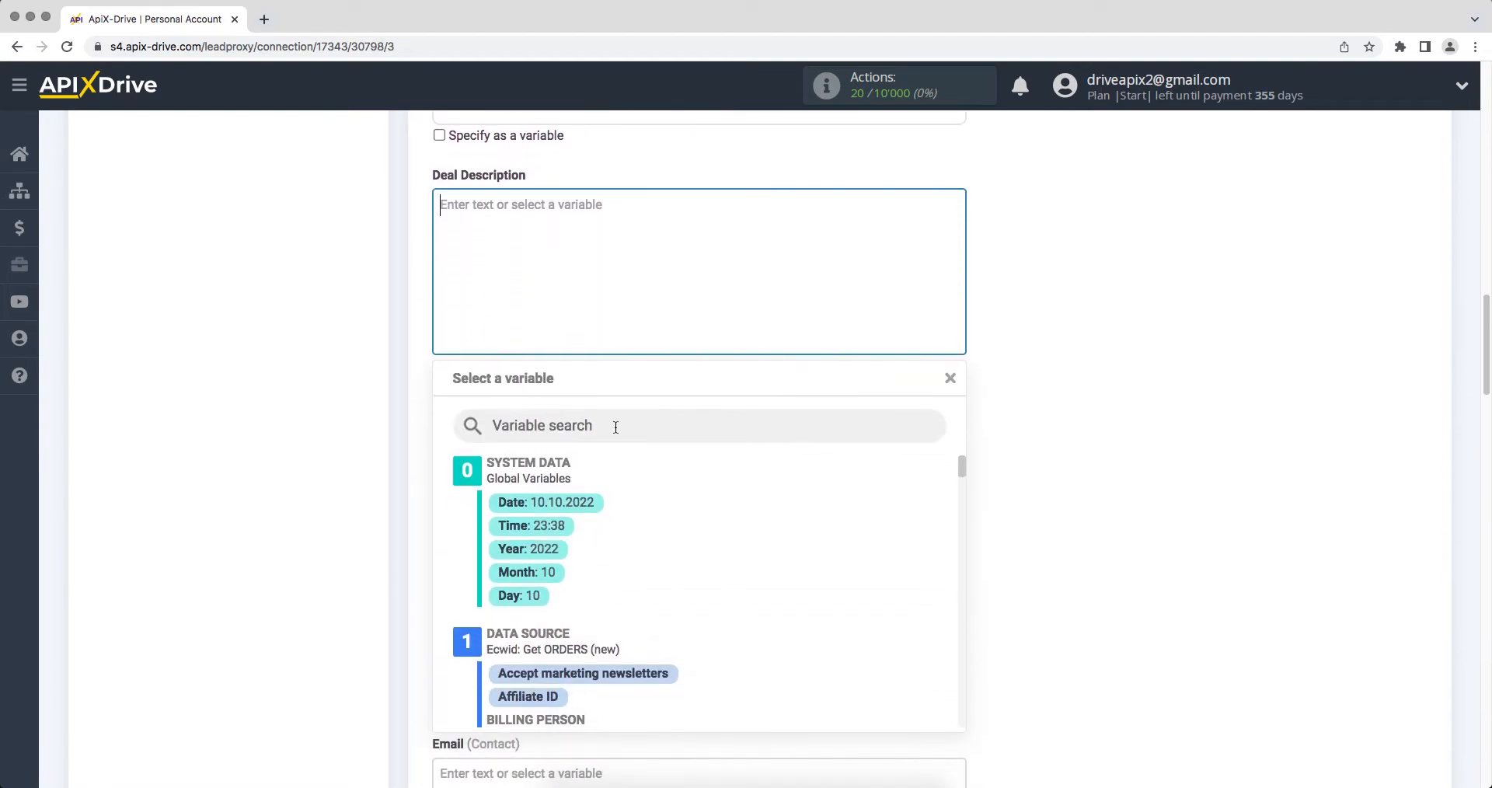
pyautogui.moveTo(956, 465); pyautogui.dragTo(962, 593)
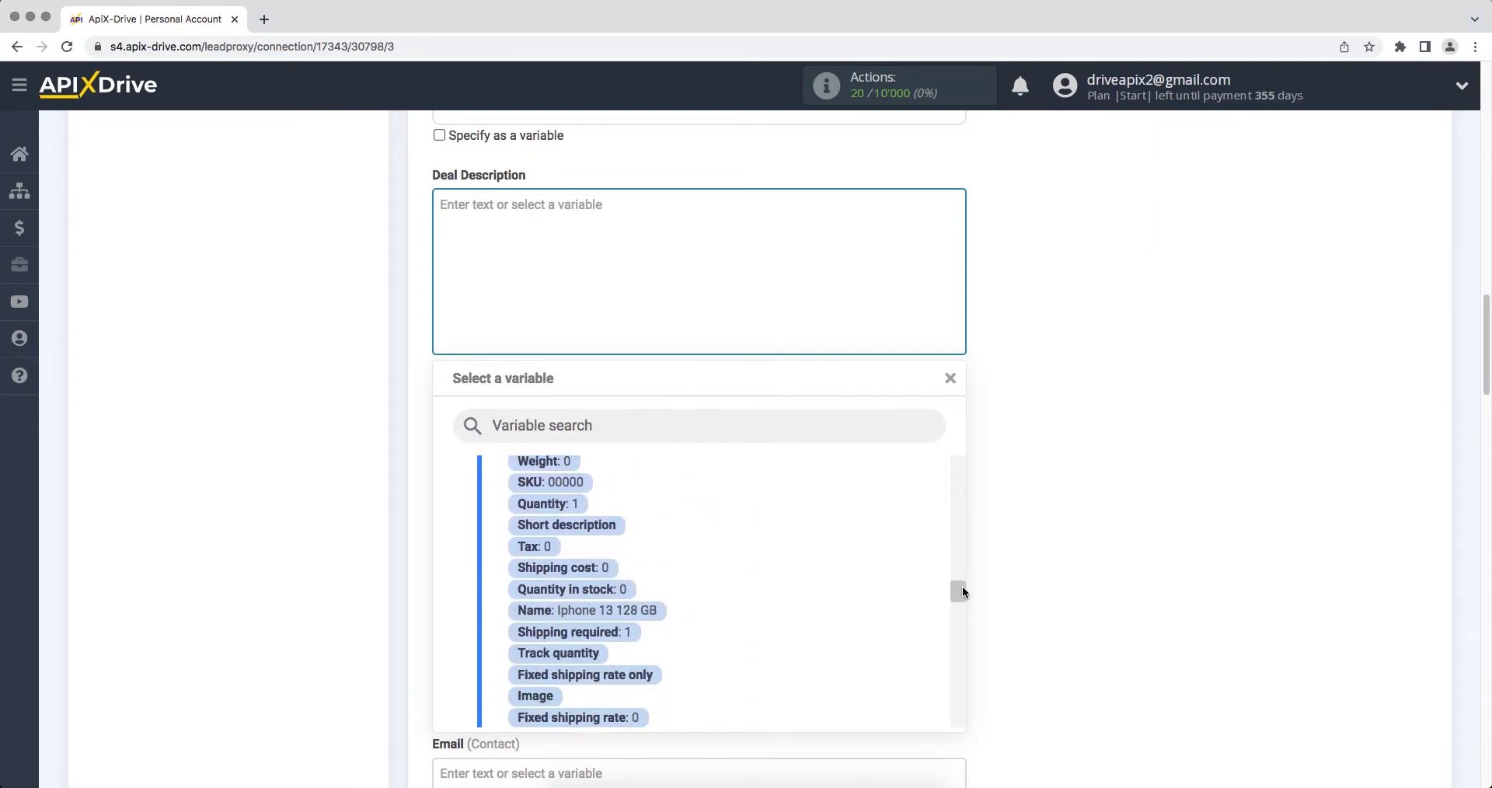
pyautogui.click(657, 613)
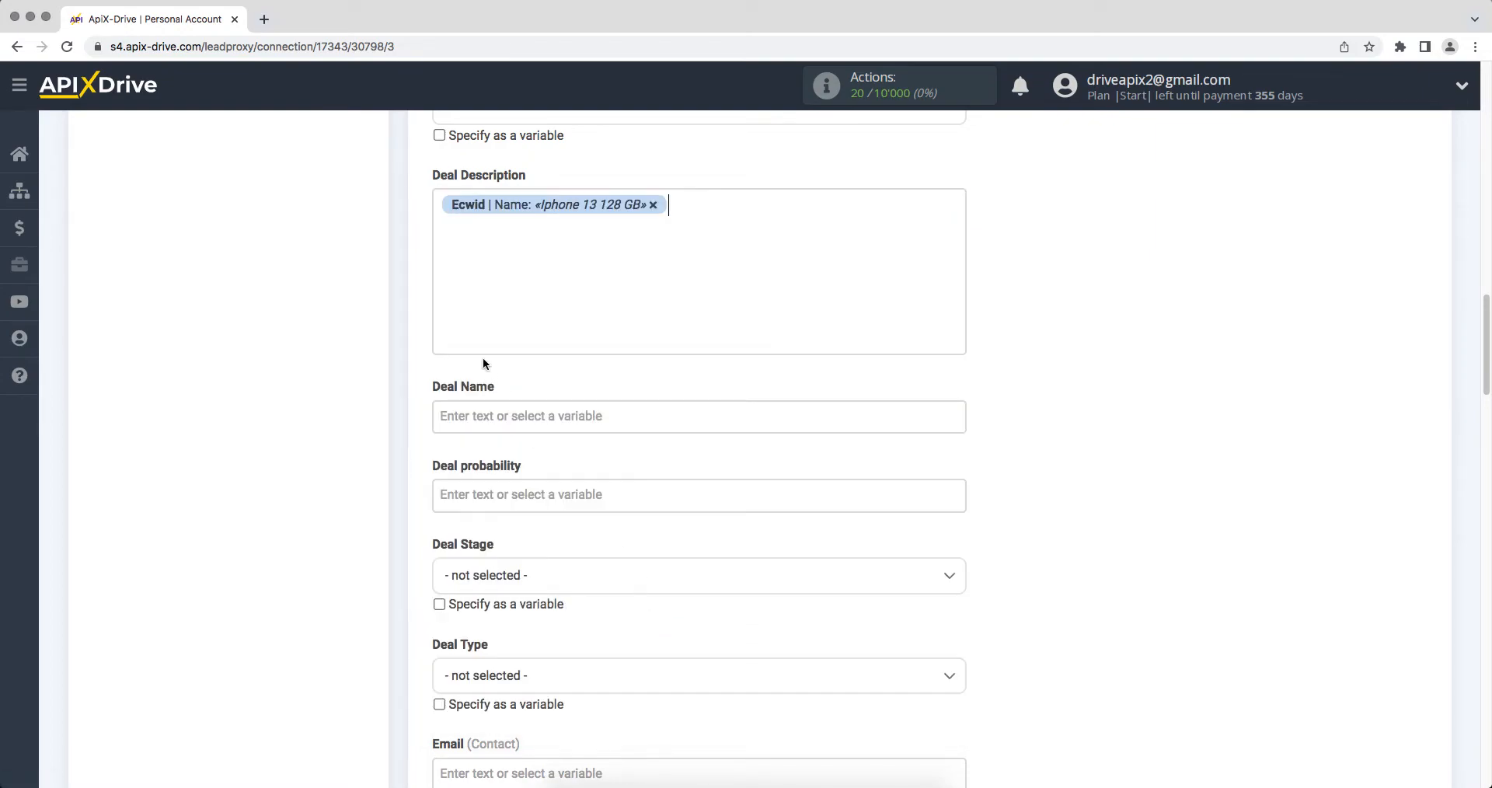
pyautogui.click(439, 206)
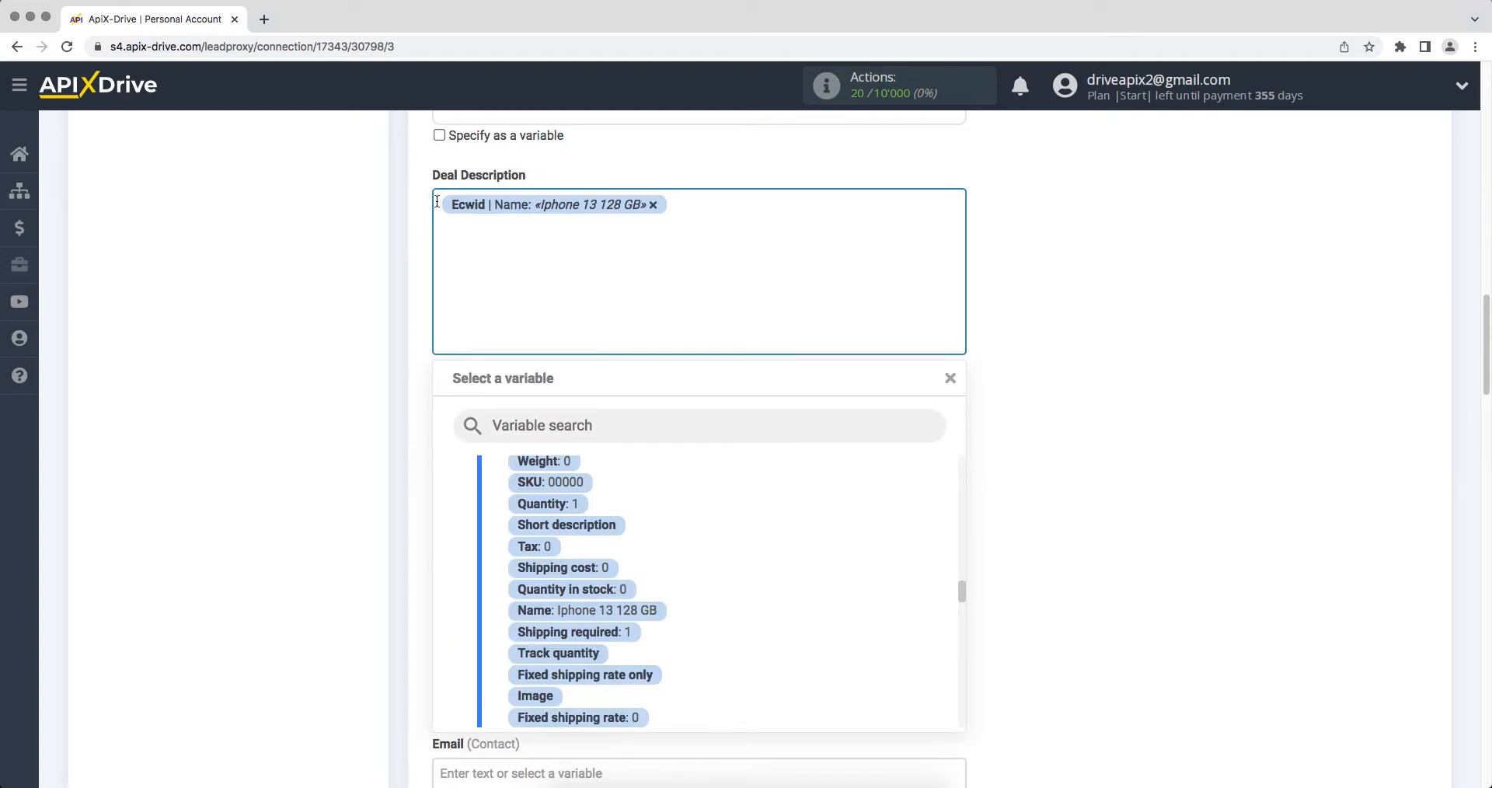
pyautogui.write('Produc')
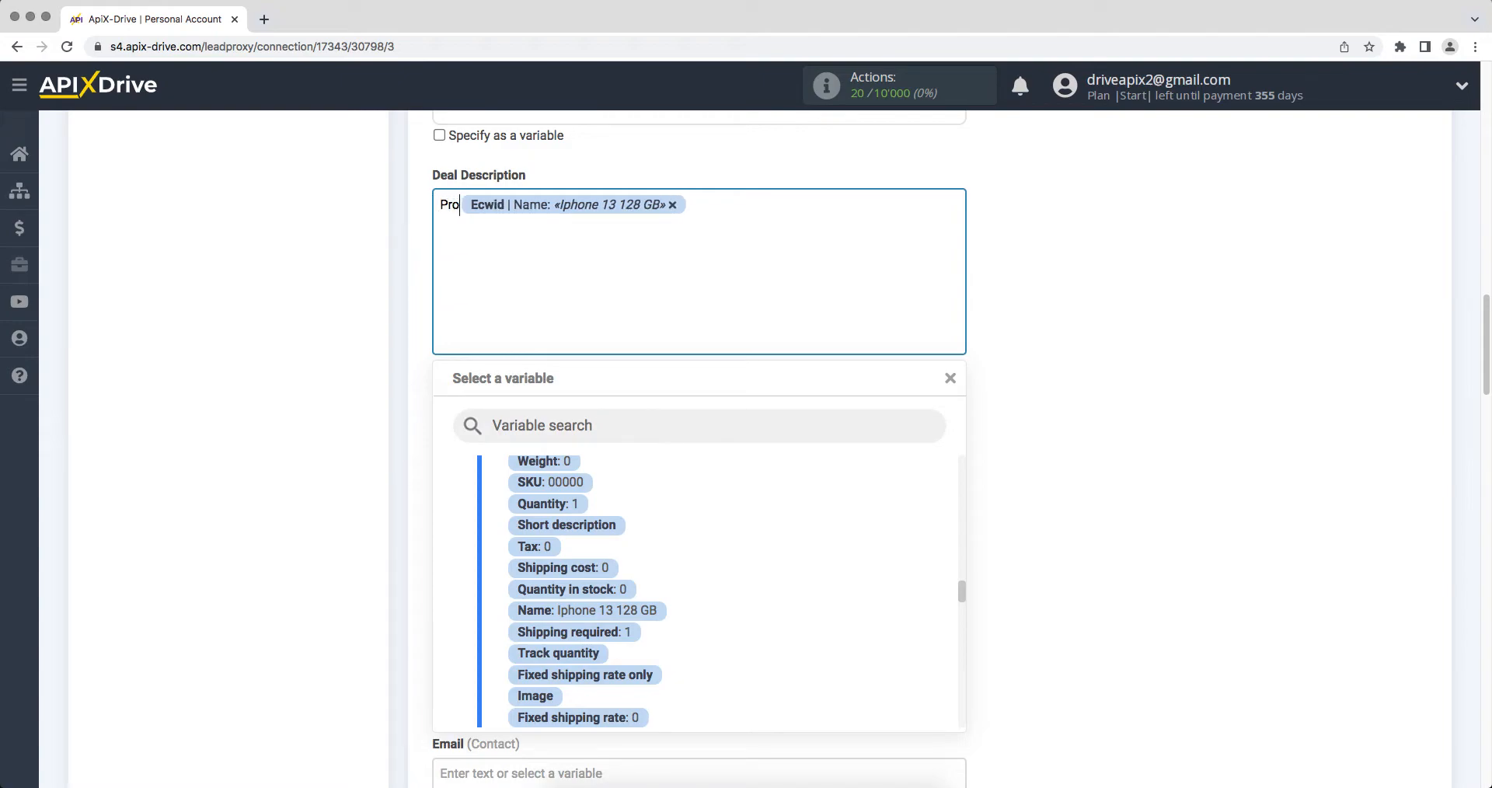
pyautogui.write('t ')
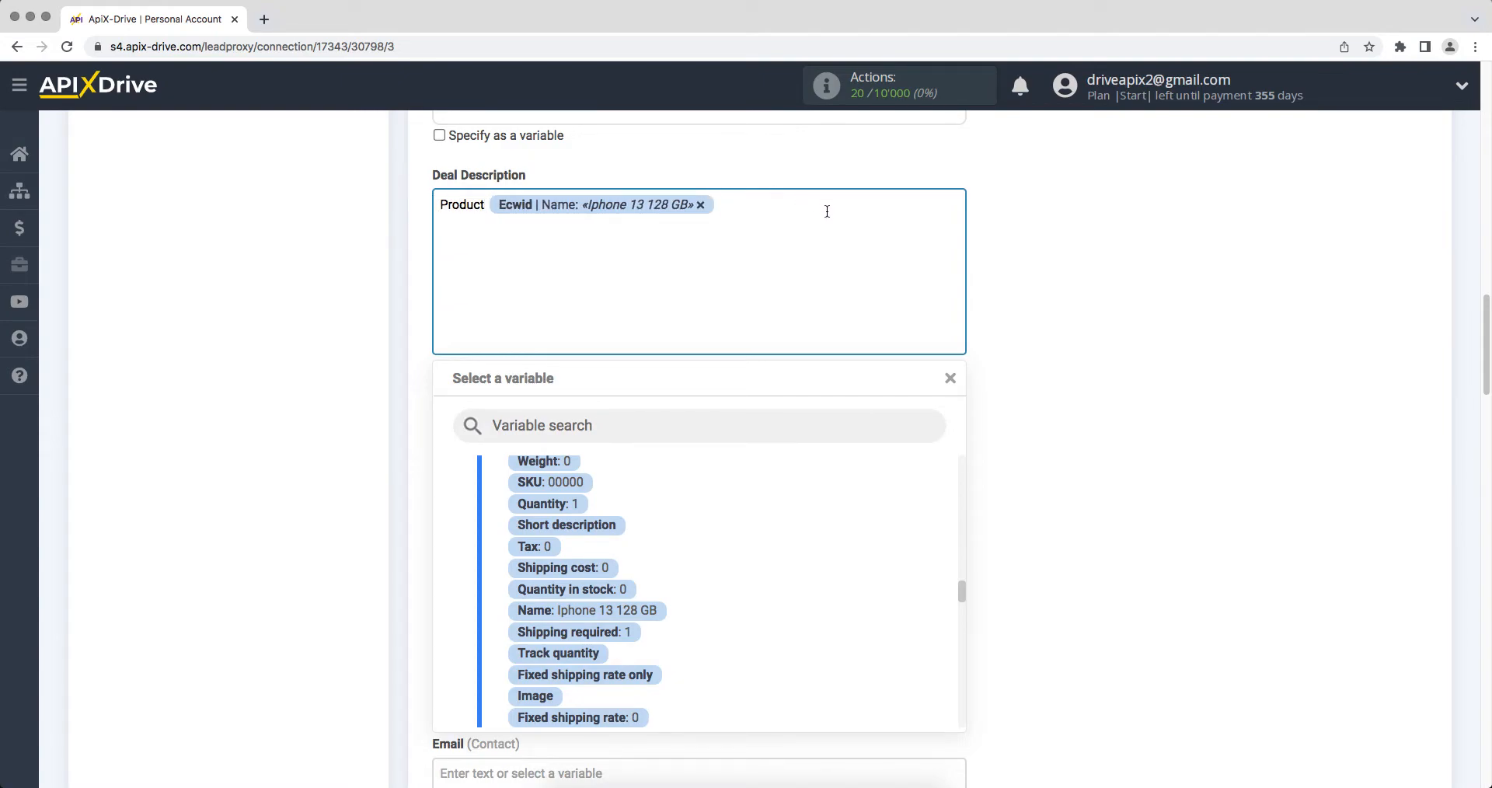
pyautogui.write('Date/Time')
pyautogui.moveTo(963, 598); pyautogui.dragTo(953, 500)
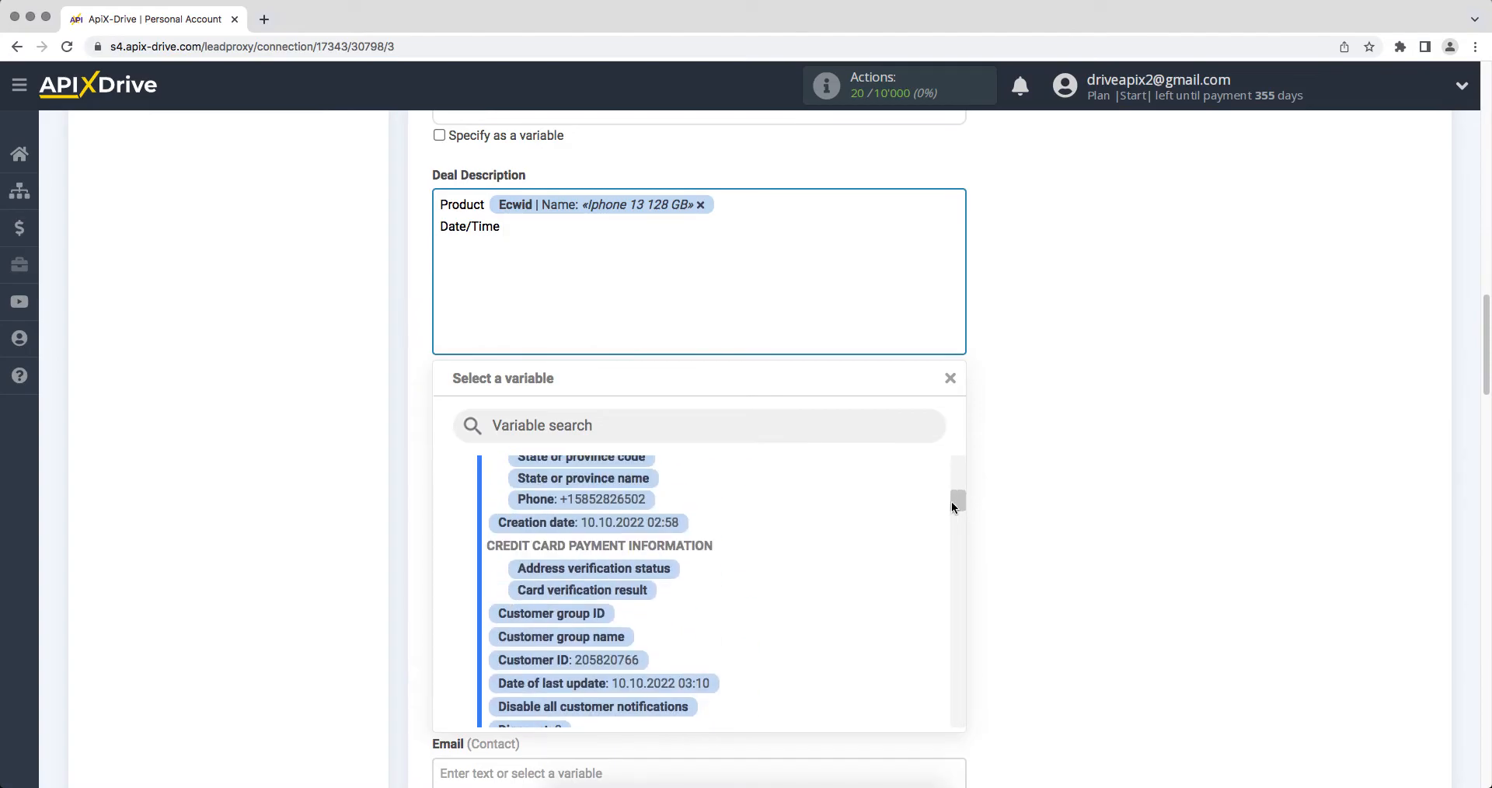
# Add the order date to the description and set Deal Name to 'New order from Ecwid' plus full name
pyautogui.click(651, 531)
pyautogui.click(541, 421)
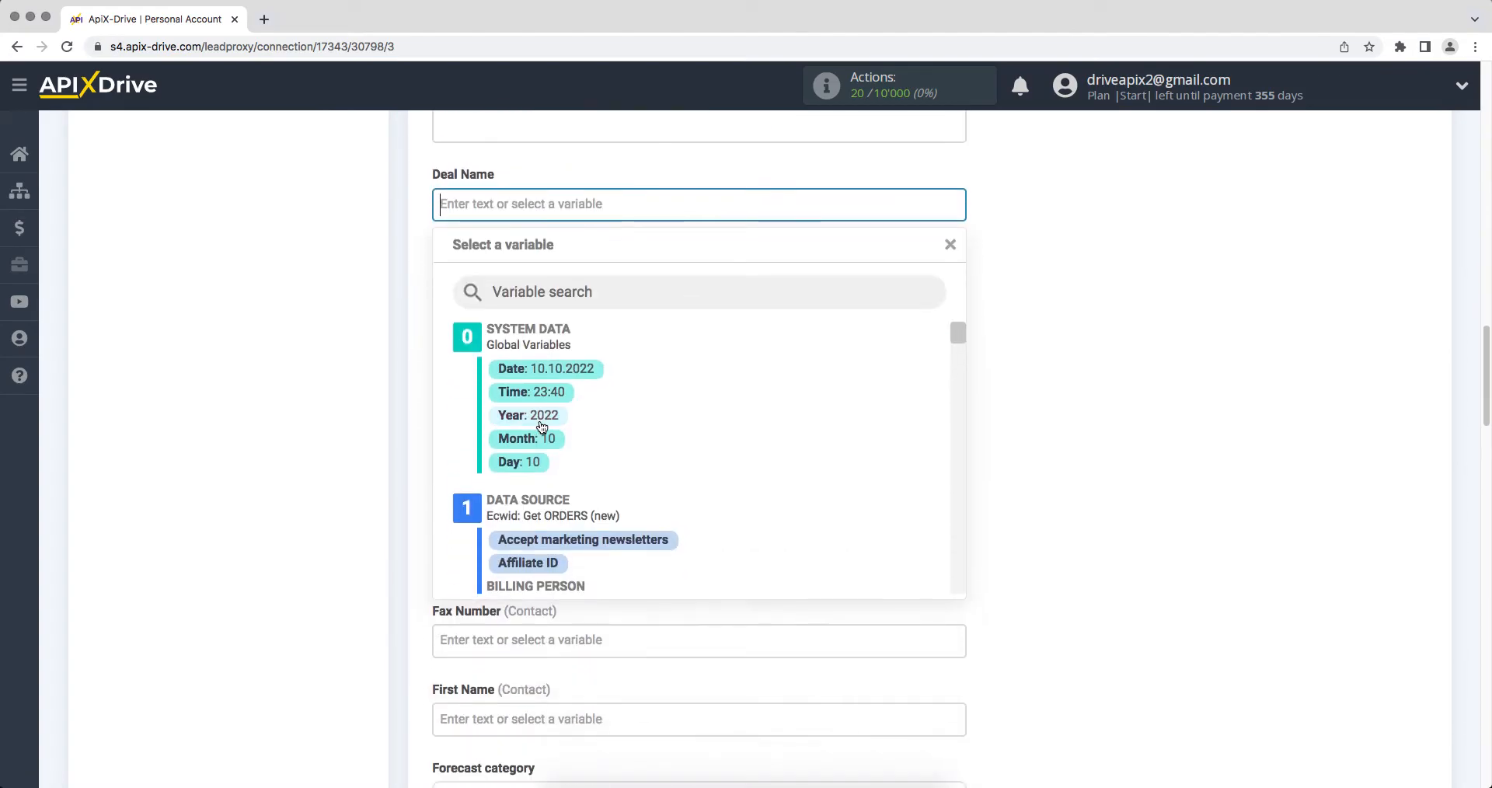
pyautogui.write('New or')
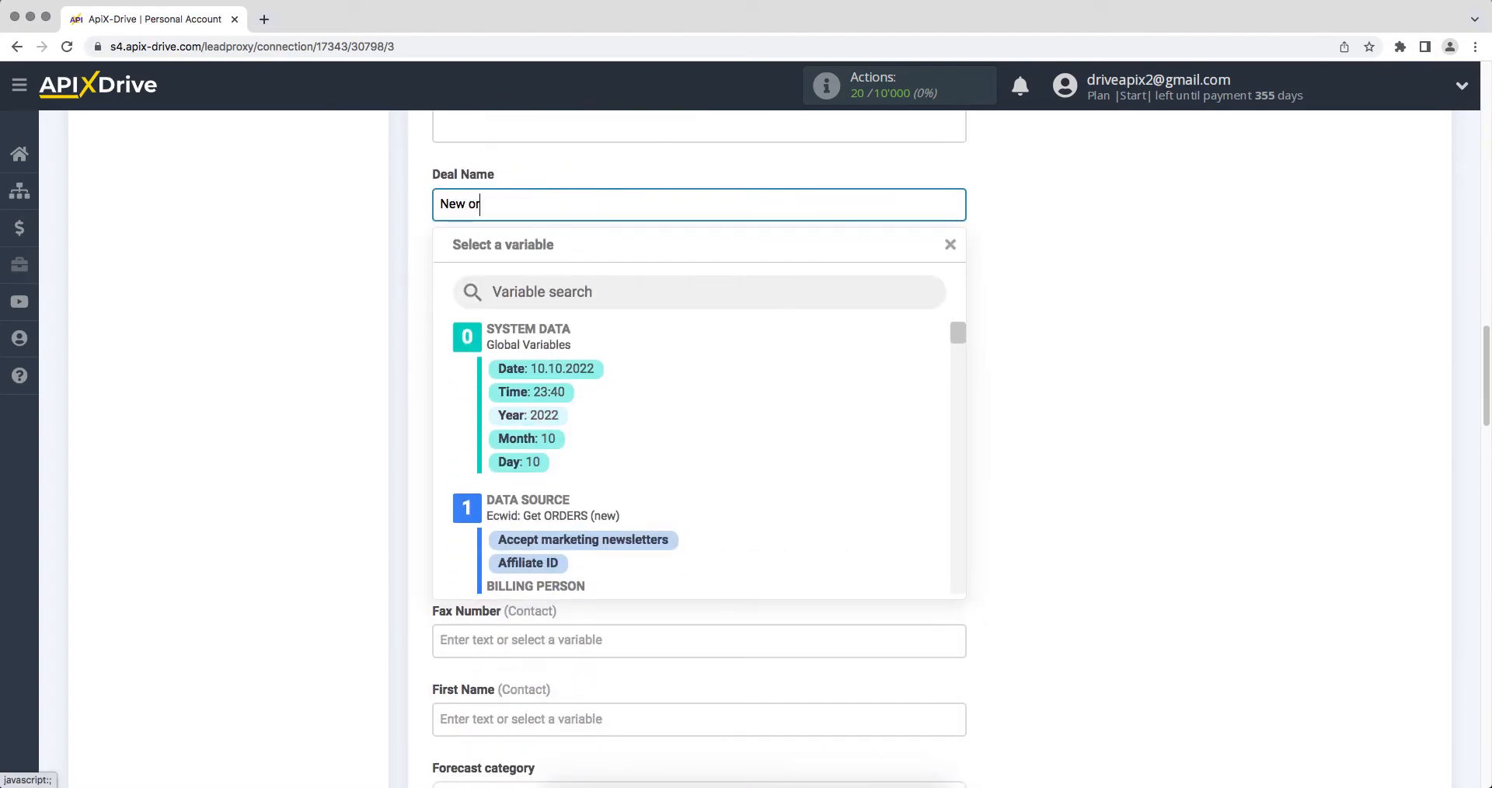
pyautogui.write('der from Ecwid')
pyautogui.moveTo(958, 332); pyautogui.dragTo(962, 347)
pyautogui.click(589, 416)
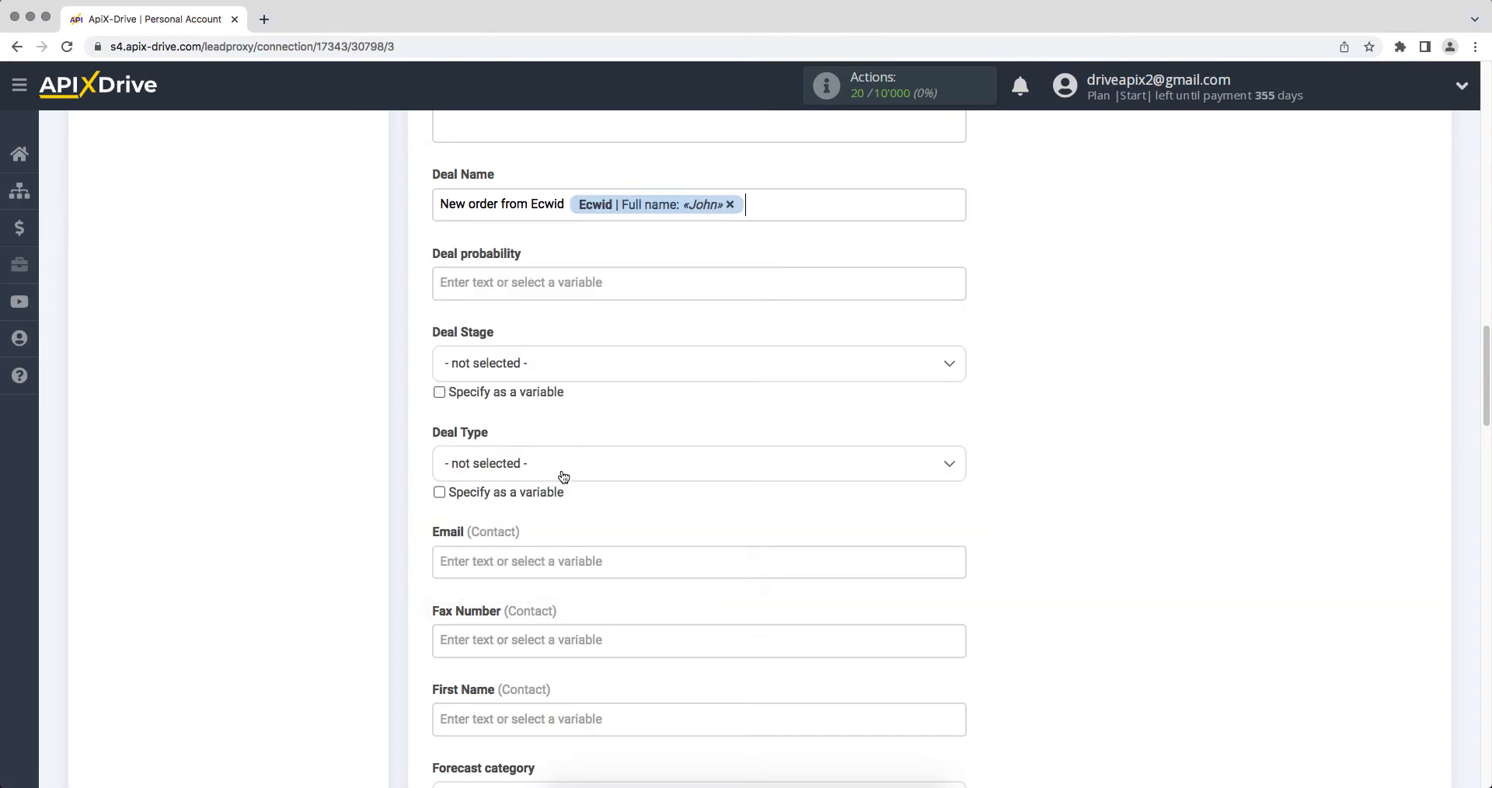
# Map Email to the order's e-mail and First Name to the customer's full name
pyautogui.click(546, 558)
pyautogui.moveTo(960, 334); pyautogui.dragTo(876, 424)
pyautogui.click(656, 399)
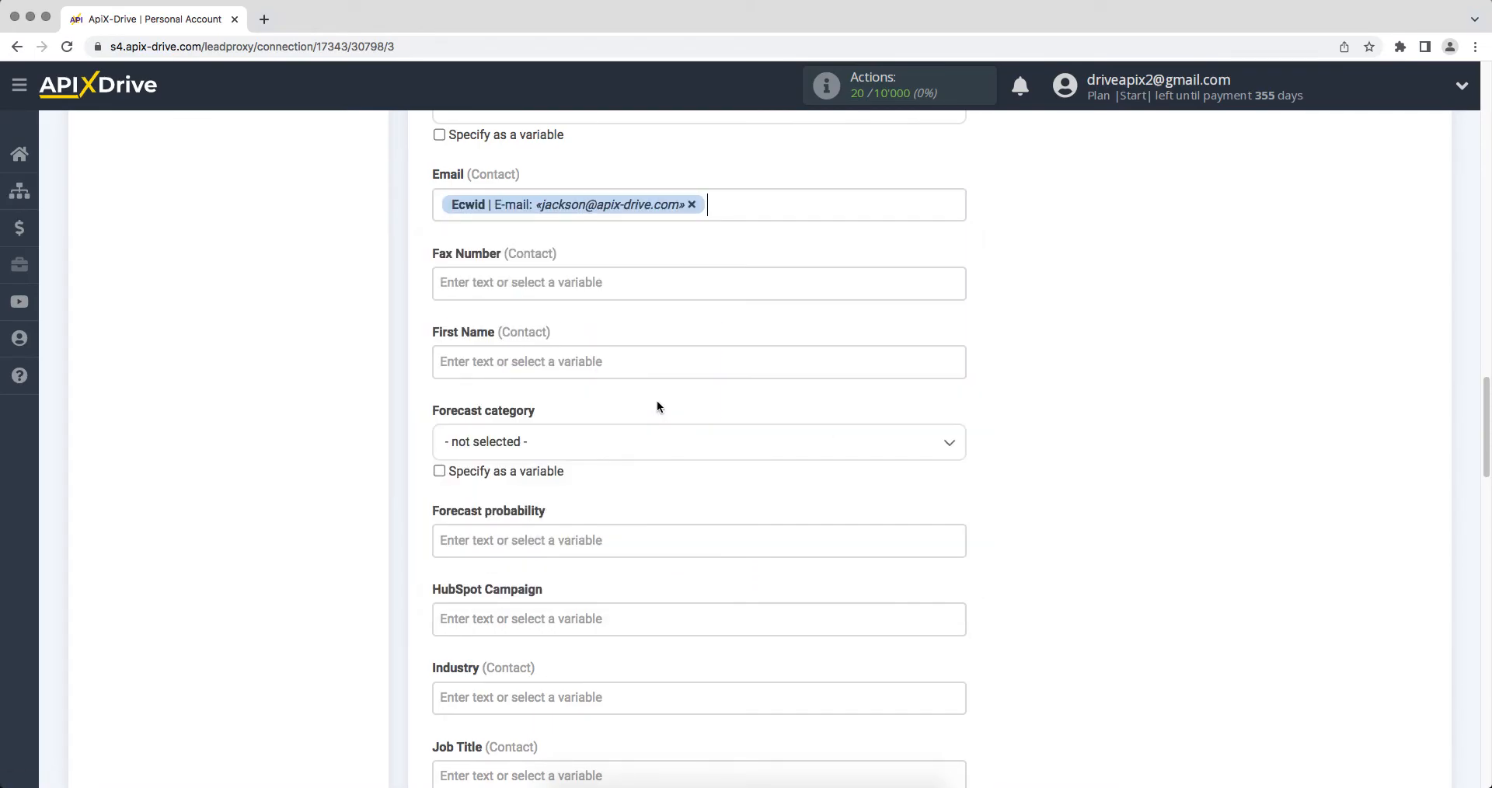
pyautogui.click(516, 364)
pyautogui.moveTo(955, 330); pyautogui.dragTo(859, 364)
pyautogui.click(585, 387)
# Map Phone Number to the order's phone and save the field mapping
pyautogui.scroll(-4, 588, 383)
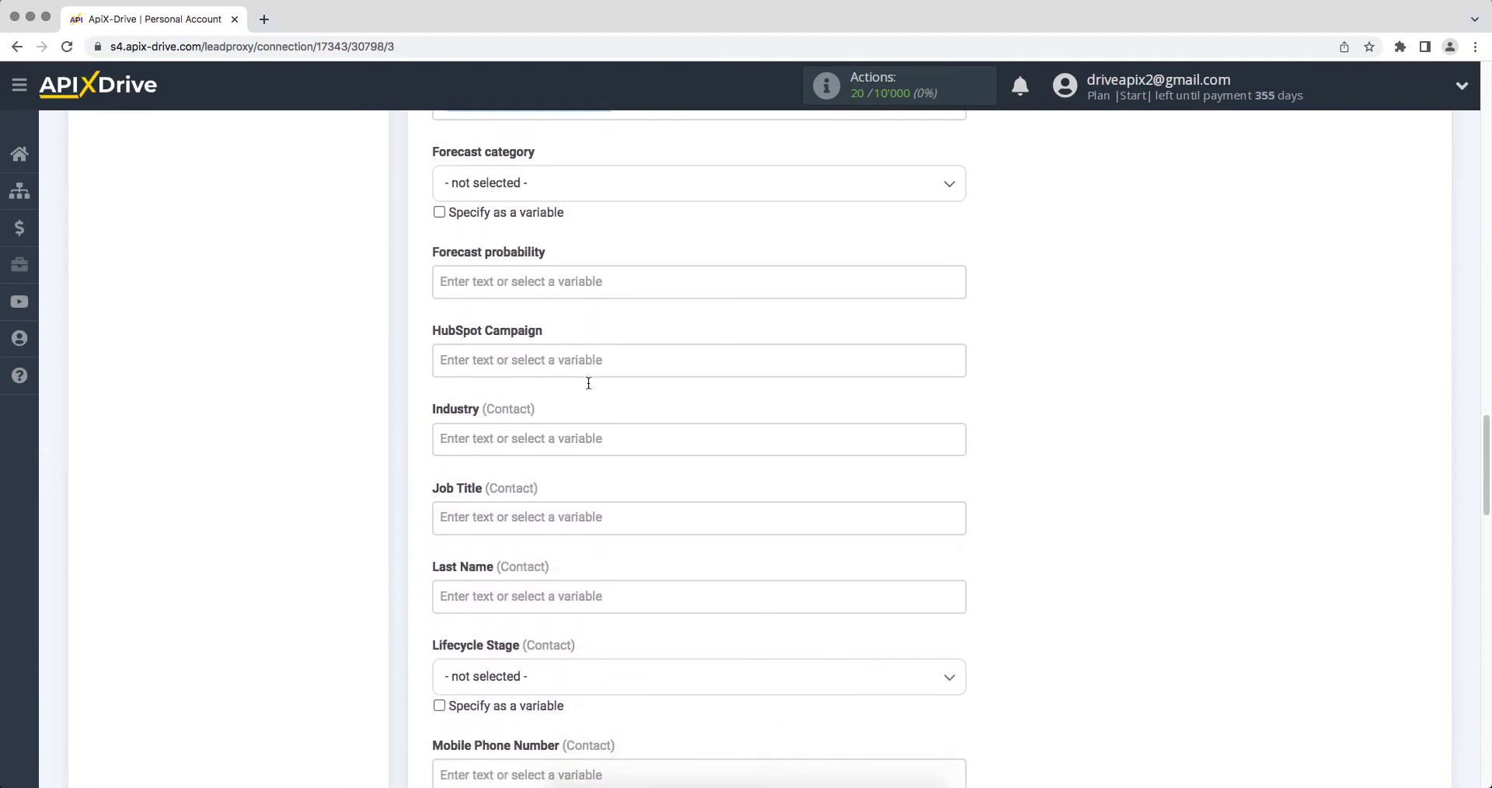
pyautogui.scroll(-14, 589, 384)
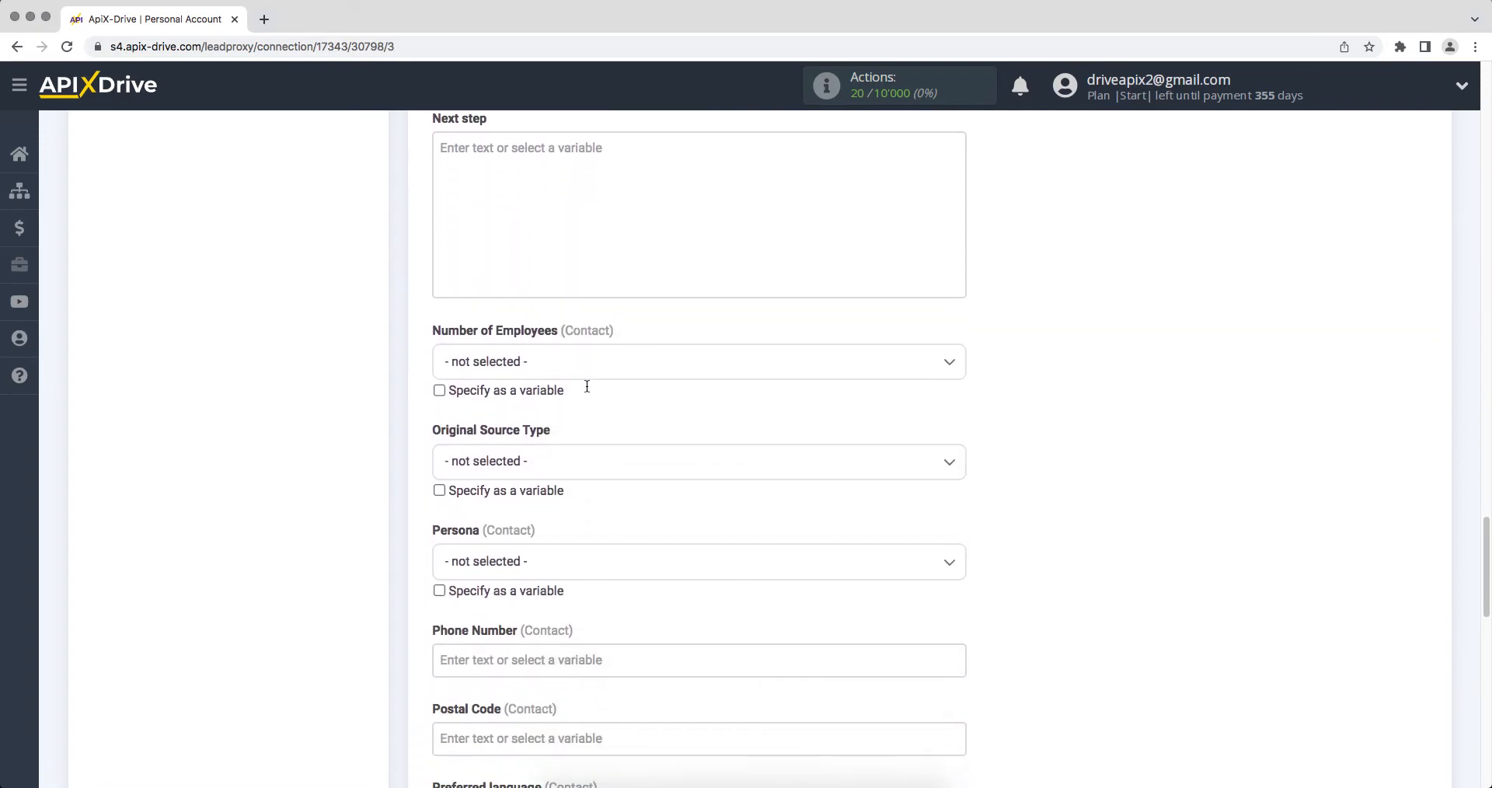
pyautogui.click(520, 655)
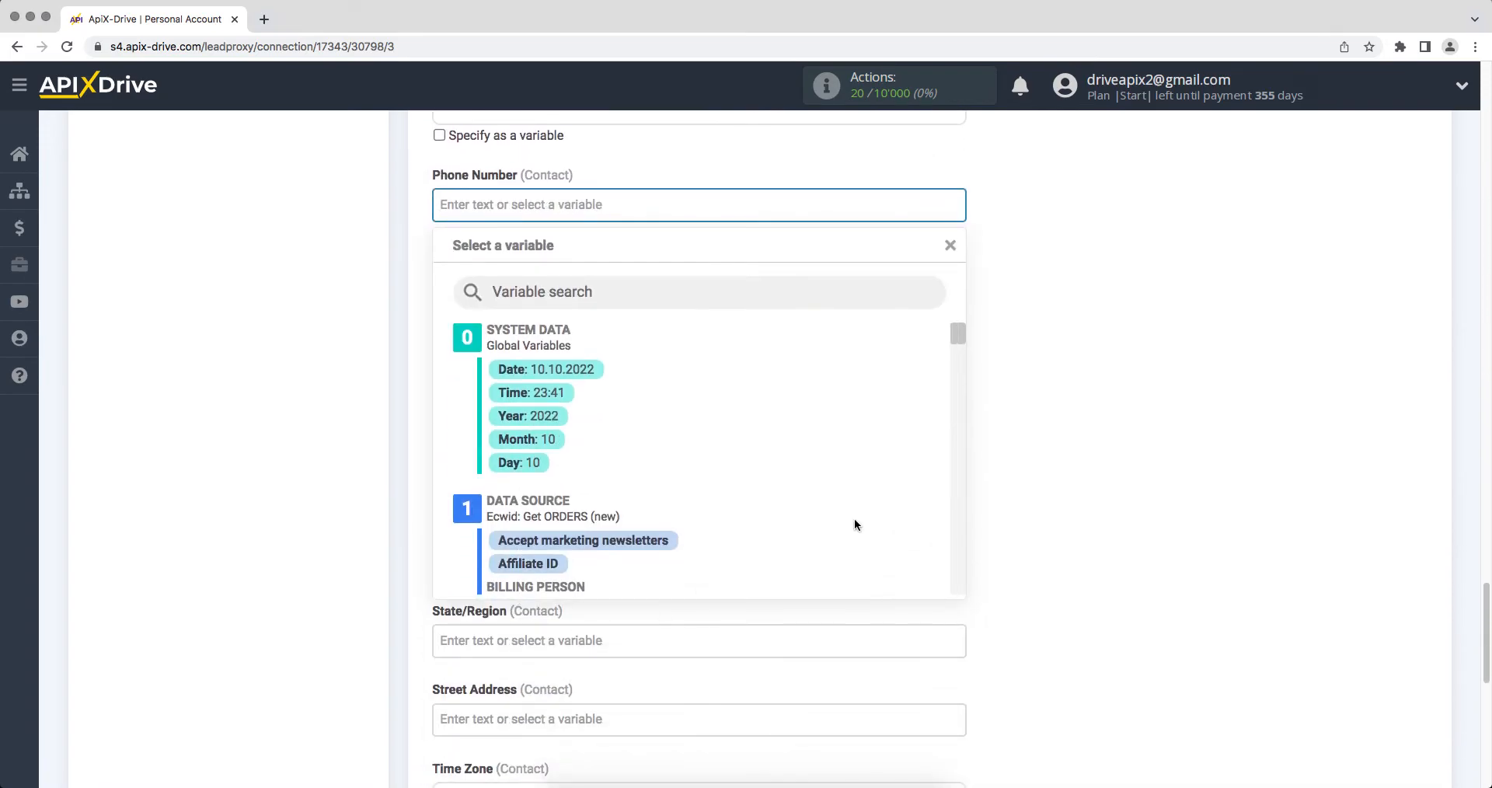
pyautogui.scroll(-5, 959, 356)
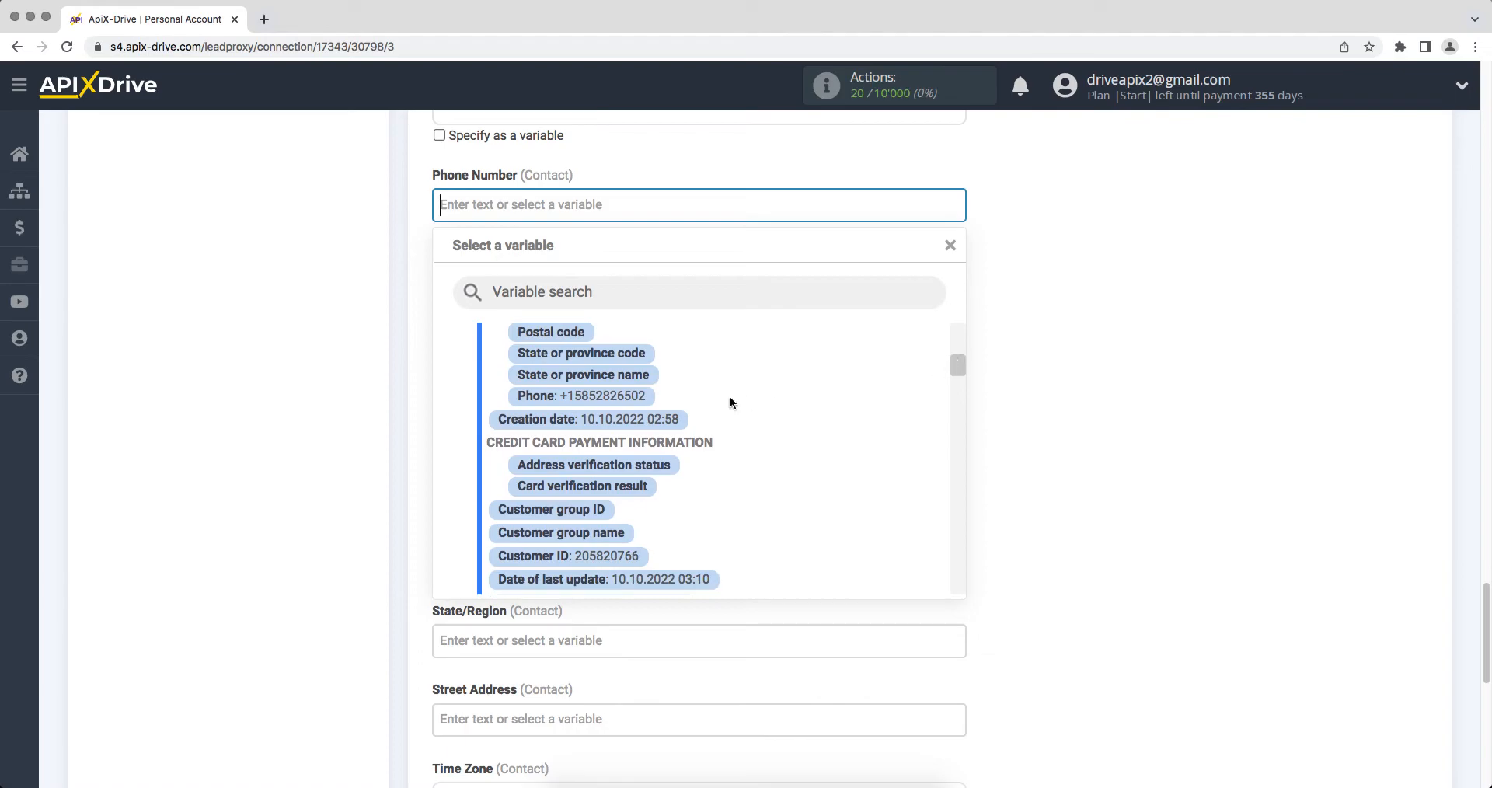
pyautogui.click(626, 397)
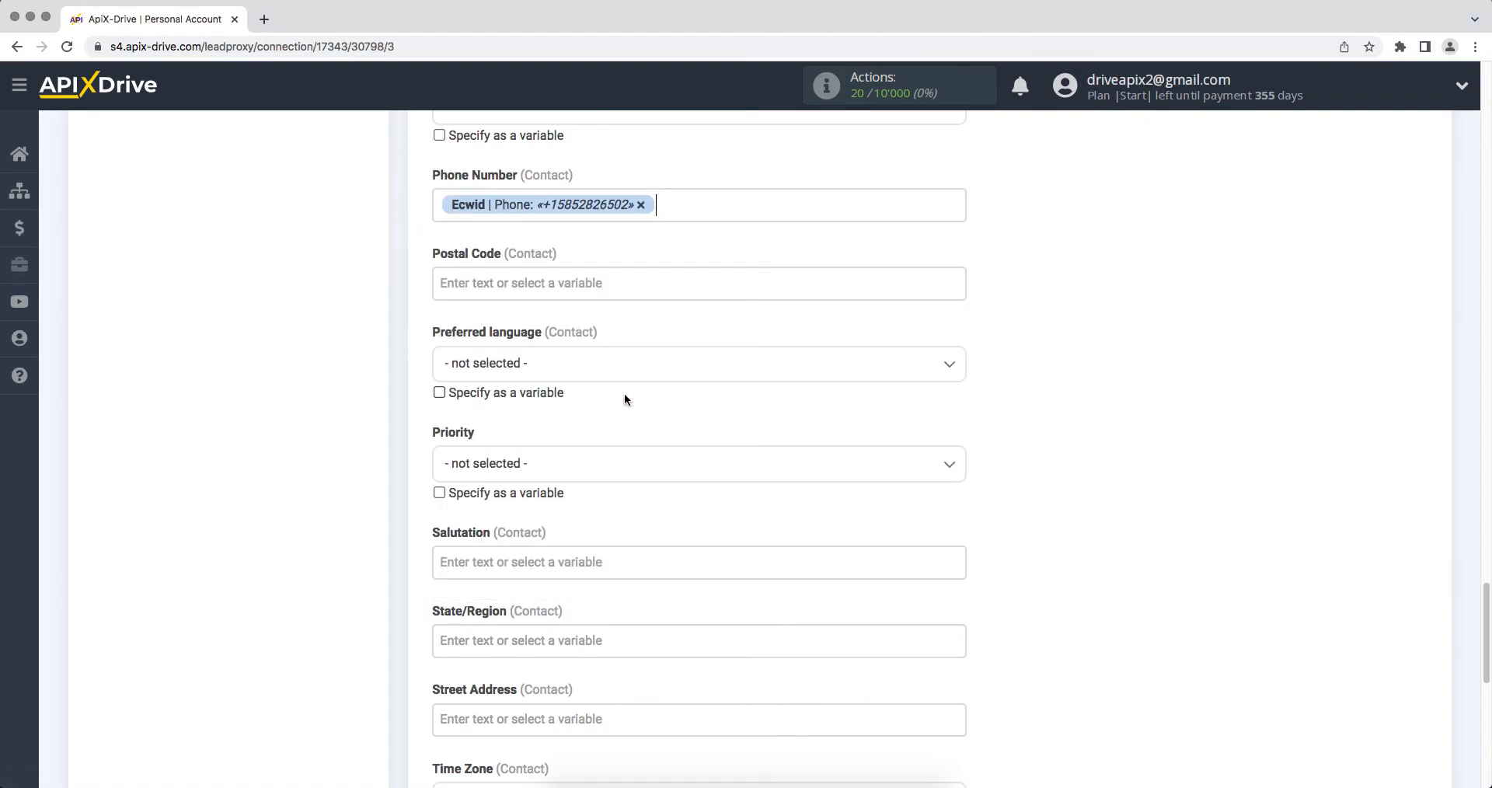
pyautogui.scroll(-7, 625, 399)
pyautogui.click(461, 502)
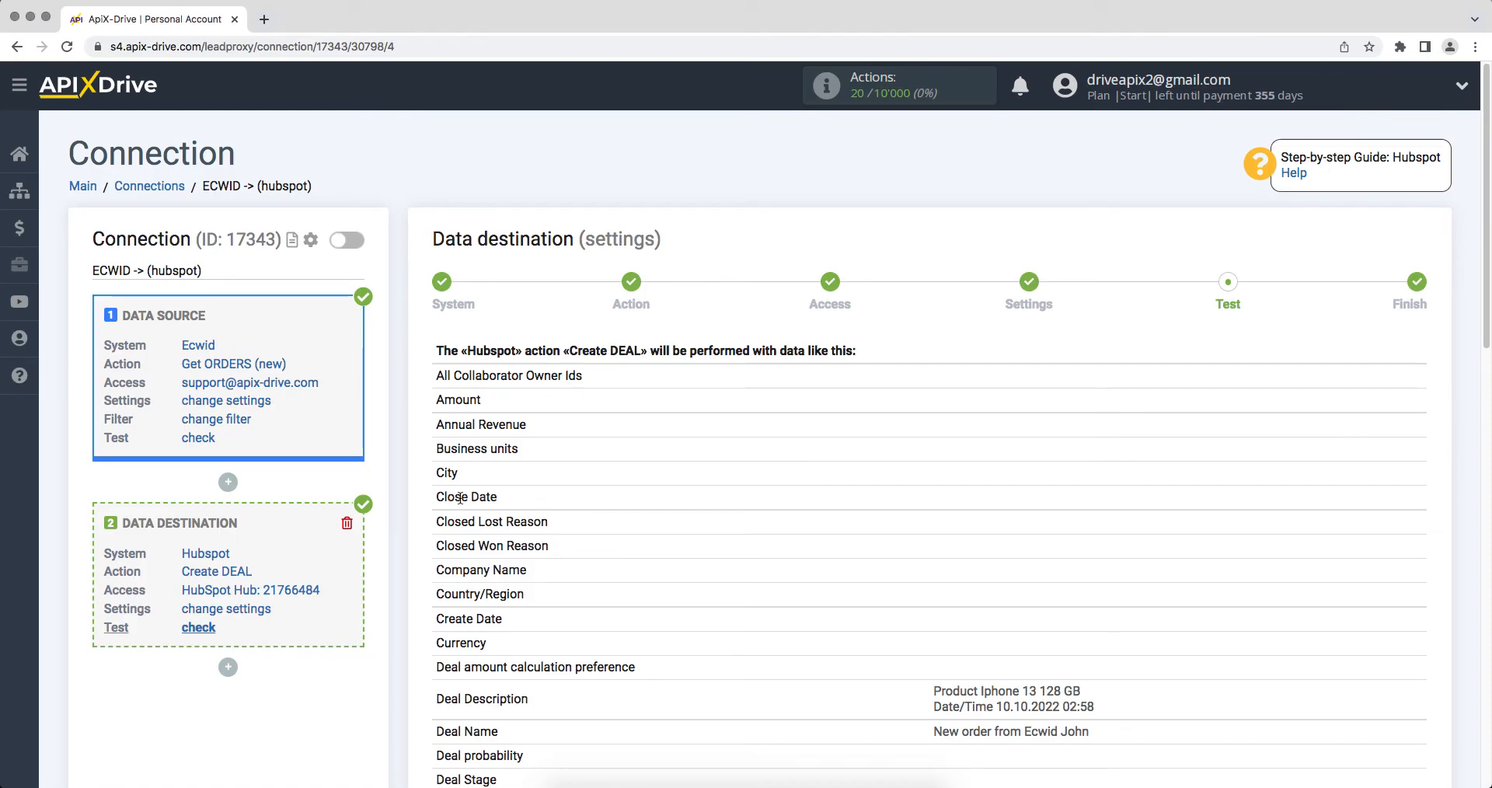
# Review the Create DEAL data preview and send the test deal to HubSpot
pyautogui.scroll(-15, 460, 497)
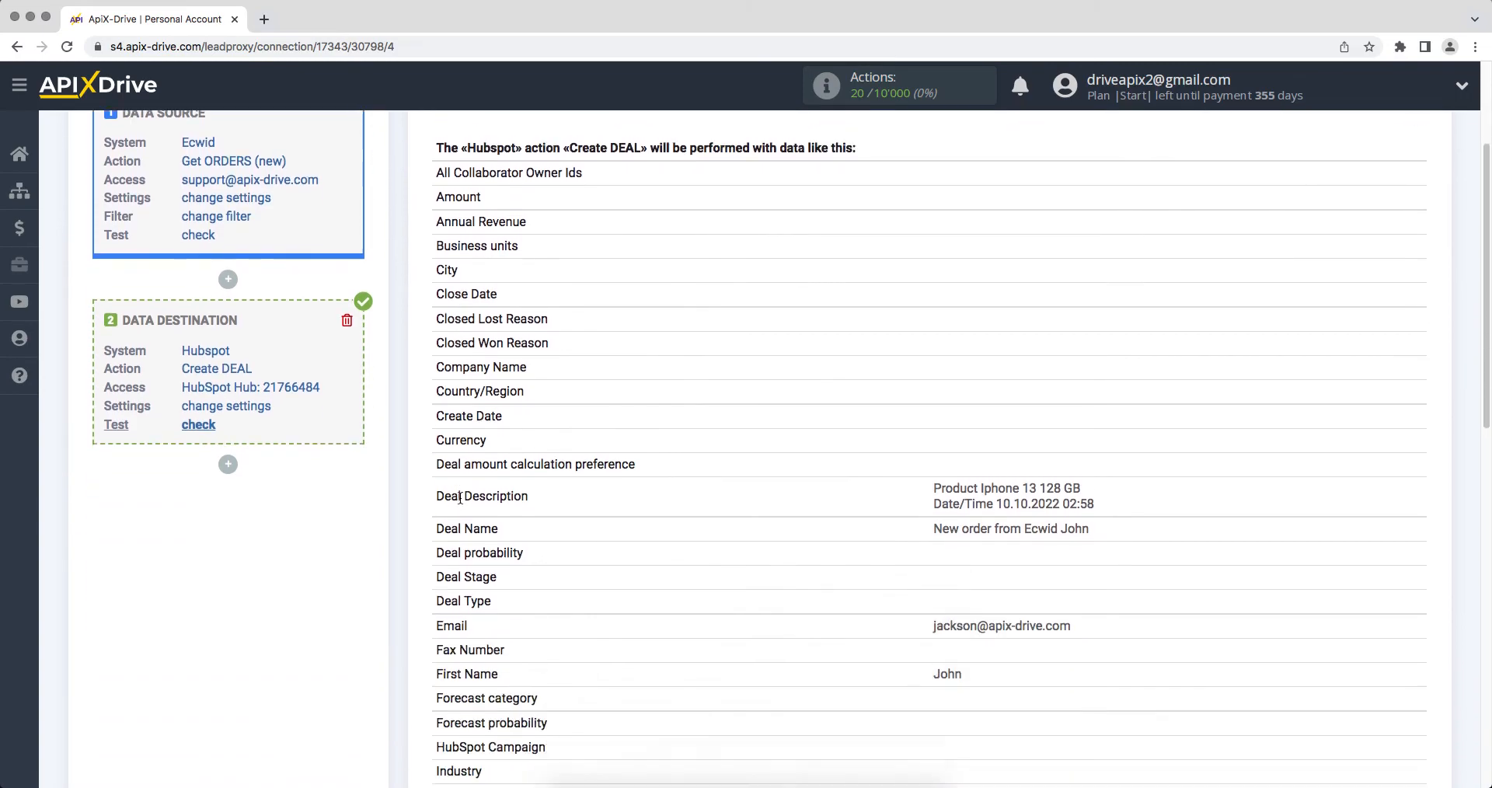
pyautogui.scroll(-2, 460, 506)
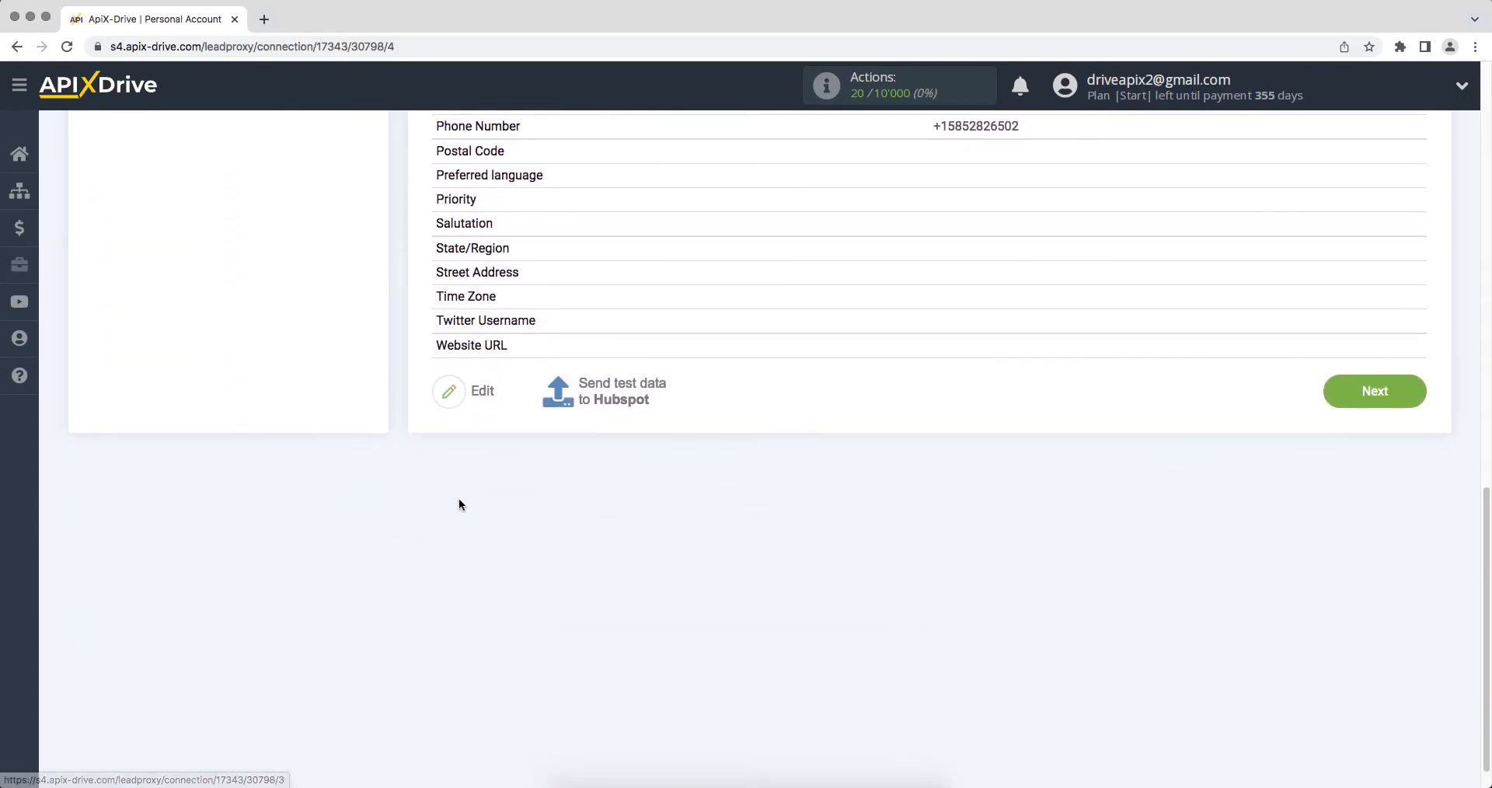
pyautogui.click(607, 384)
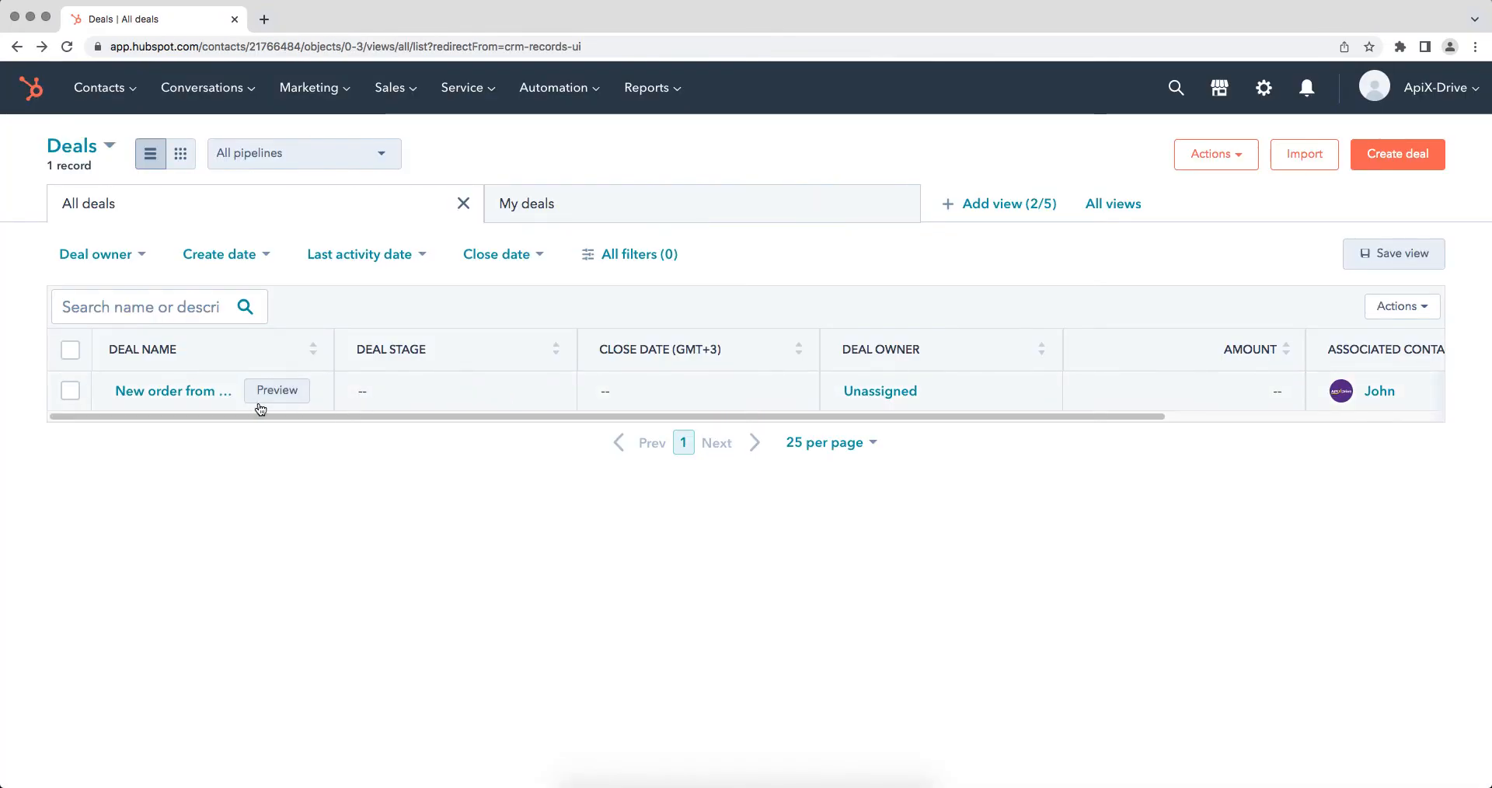
# Open the new Ecwid order deal and review all its properties, e.g. Deal Description 'Product Iphone 13 128 GB'
pyautogui.click(188, 393)
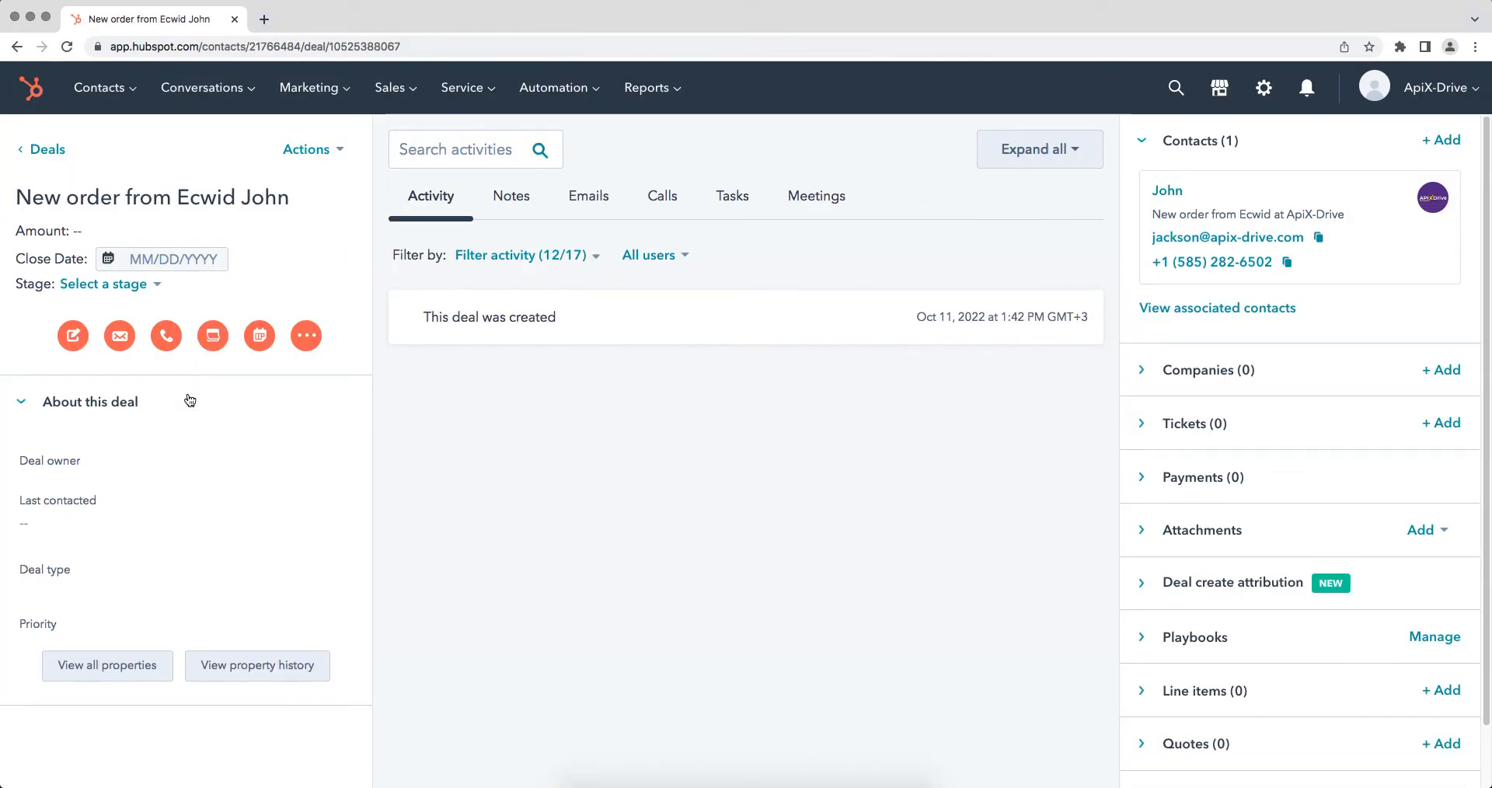
pyautogui.click(132, 667)
pyautogui.scroll(-4, 155, 670)
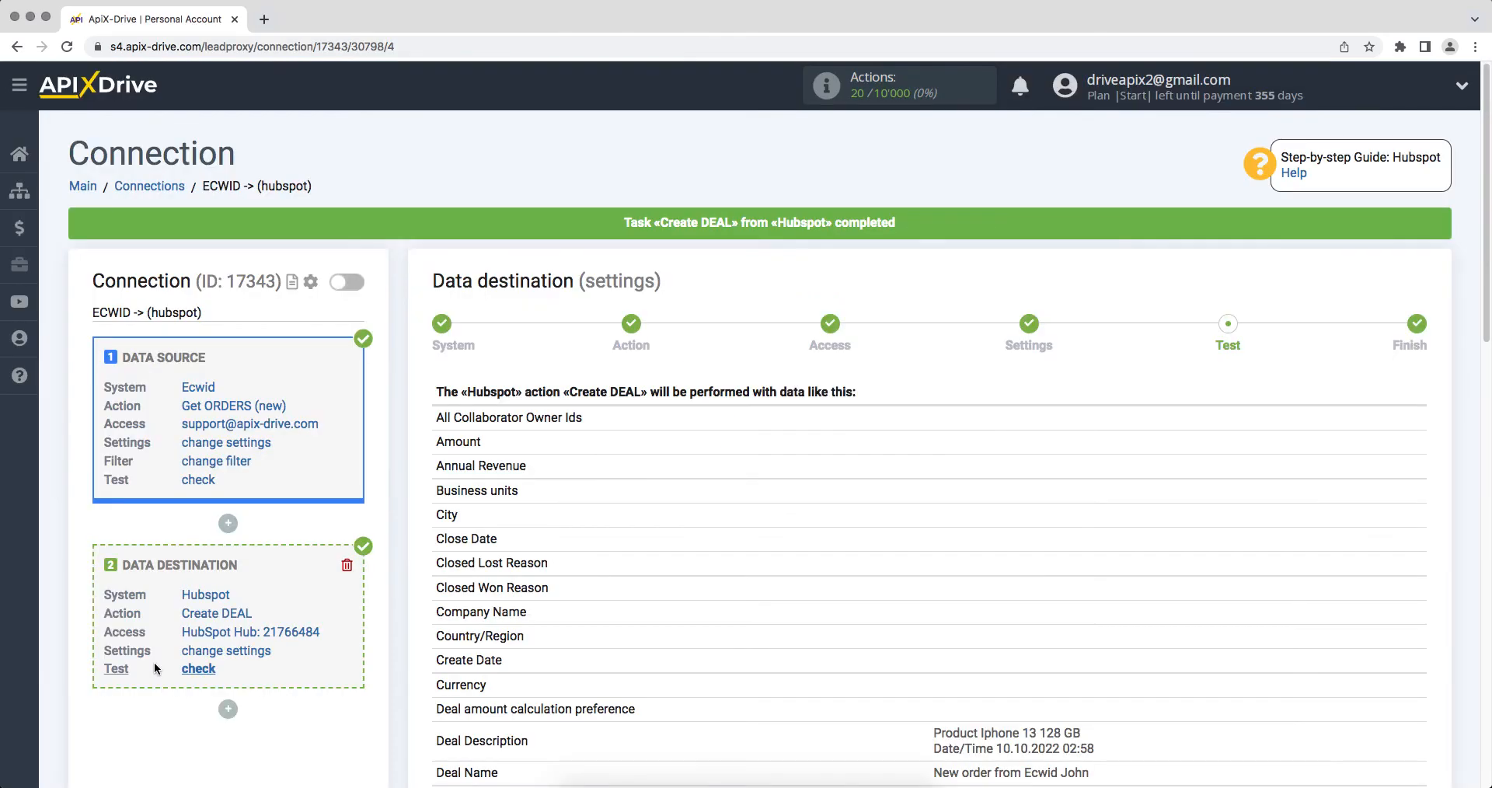
# Finish the HubSpot destination setup and enable auto-update for the connection
pyautogui.scroll(-6, 155, 665)
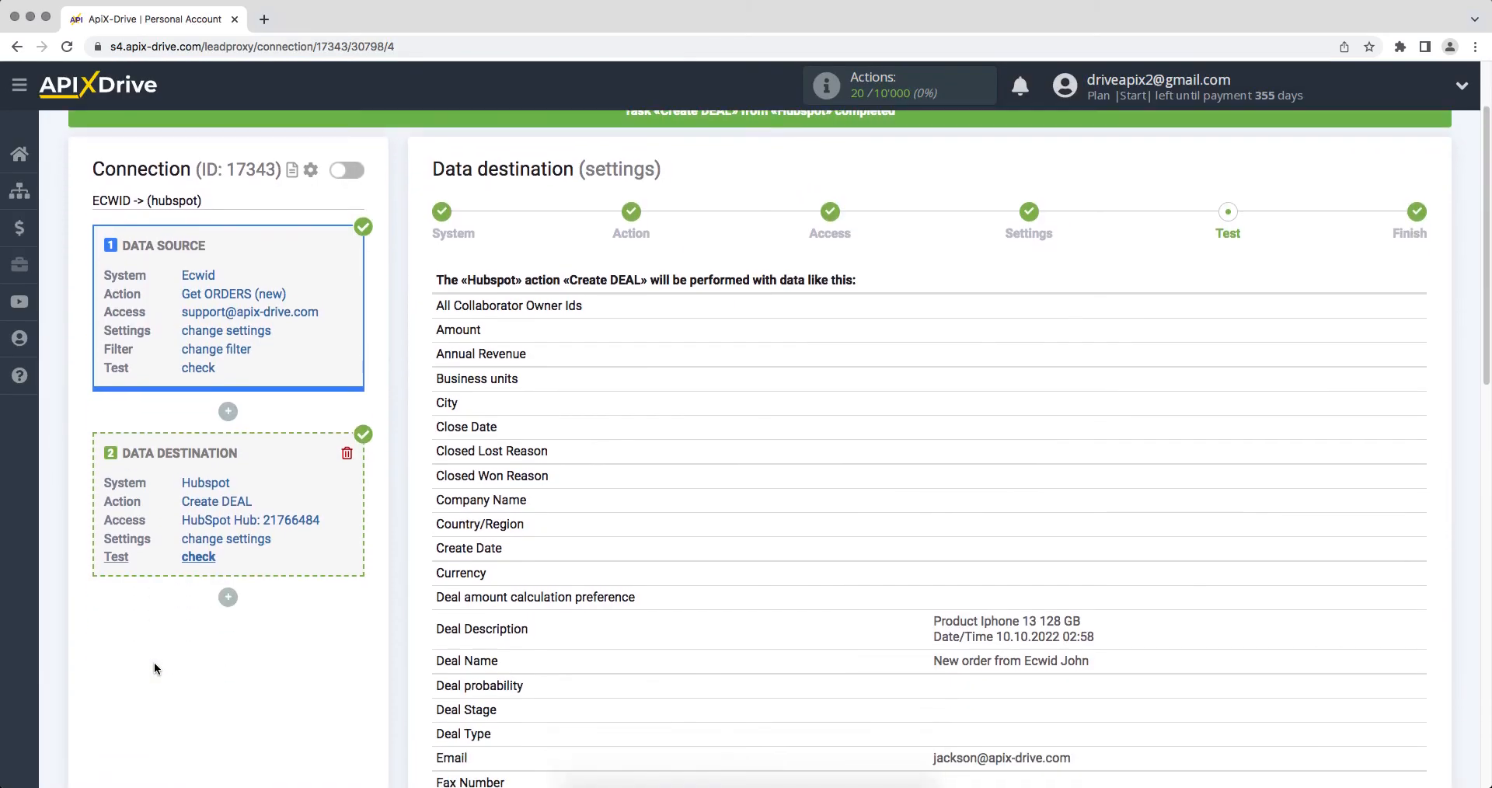
pyautogui.scroll(-8, 153, 668)
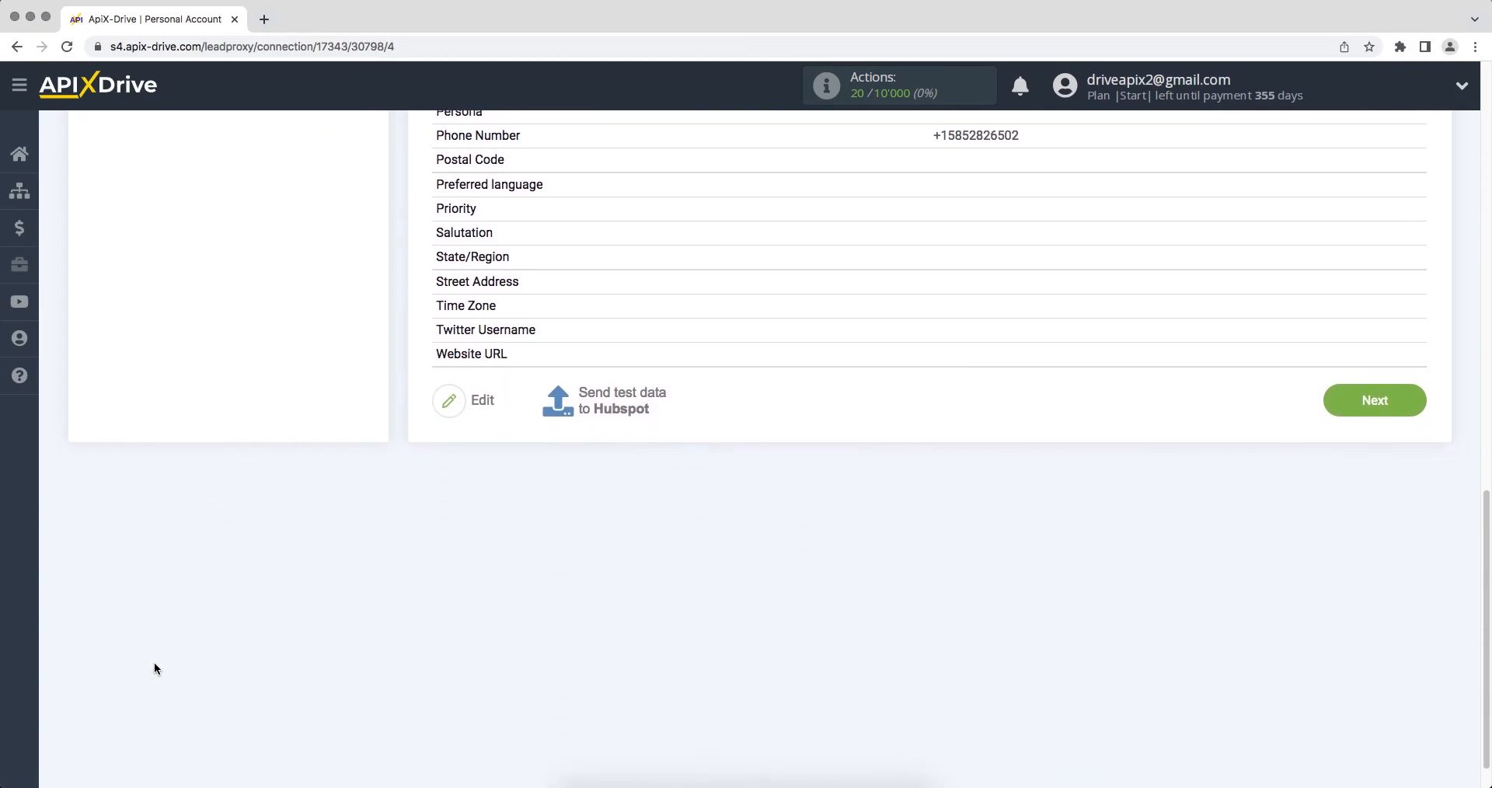
pyautogui.click(1359, 389)
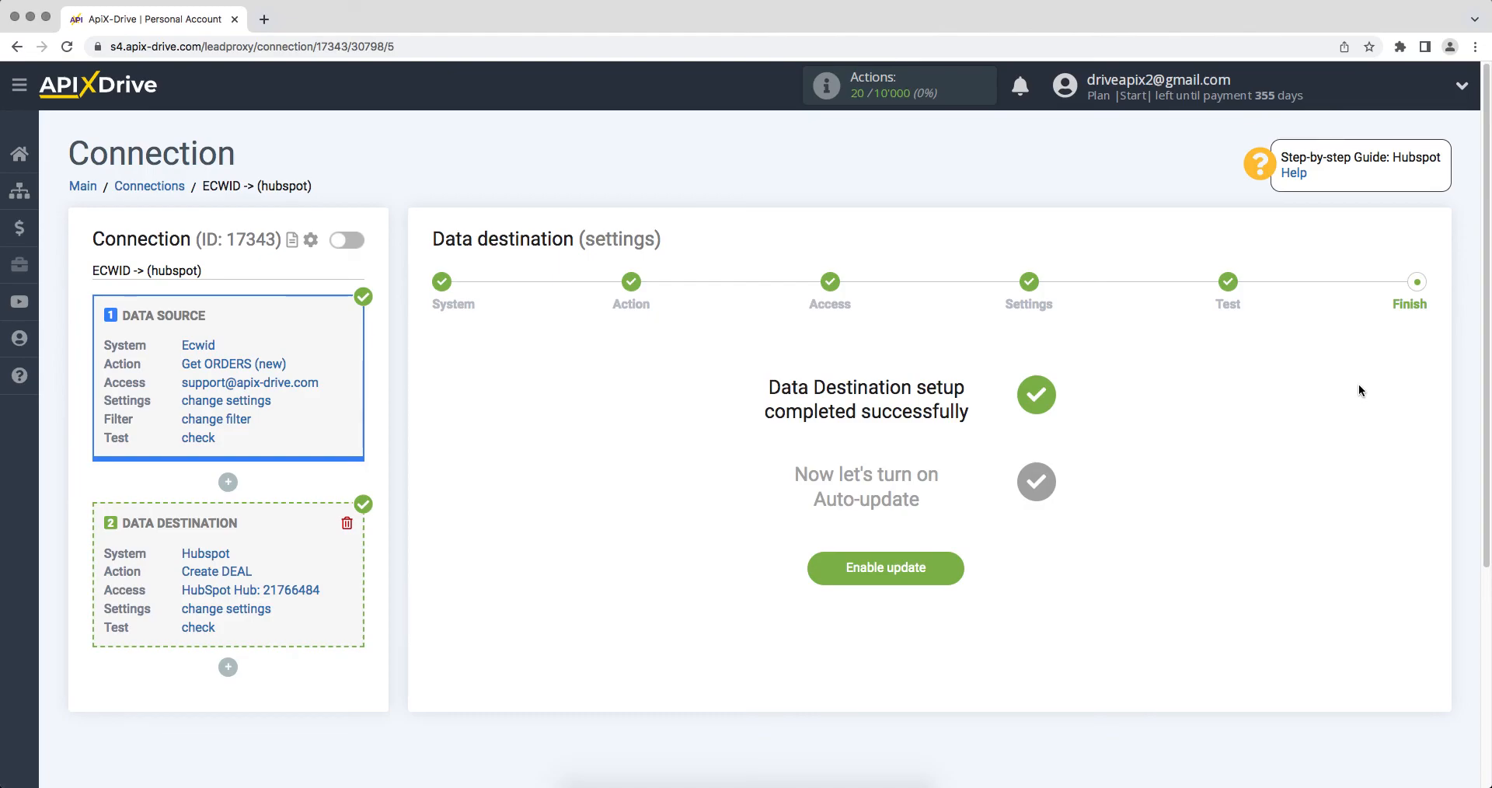
pyautogui.click(838, 576)
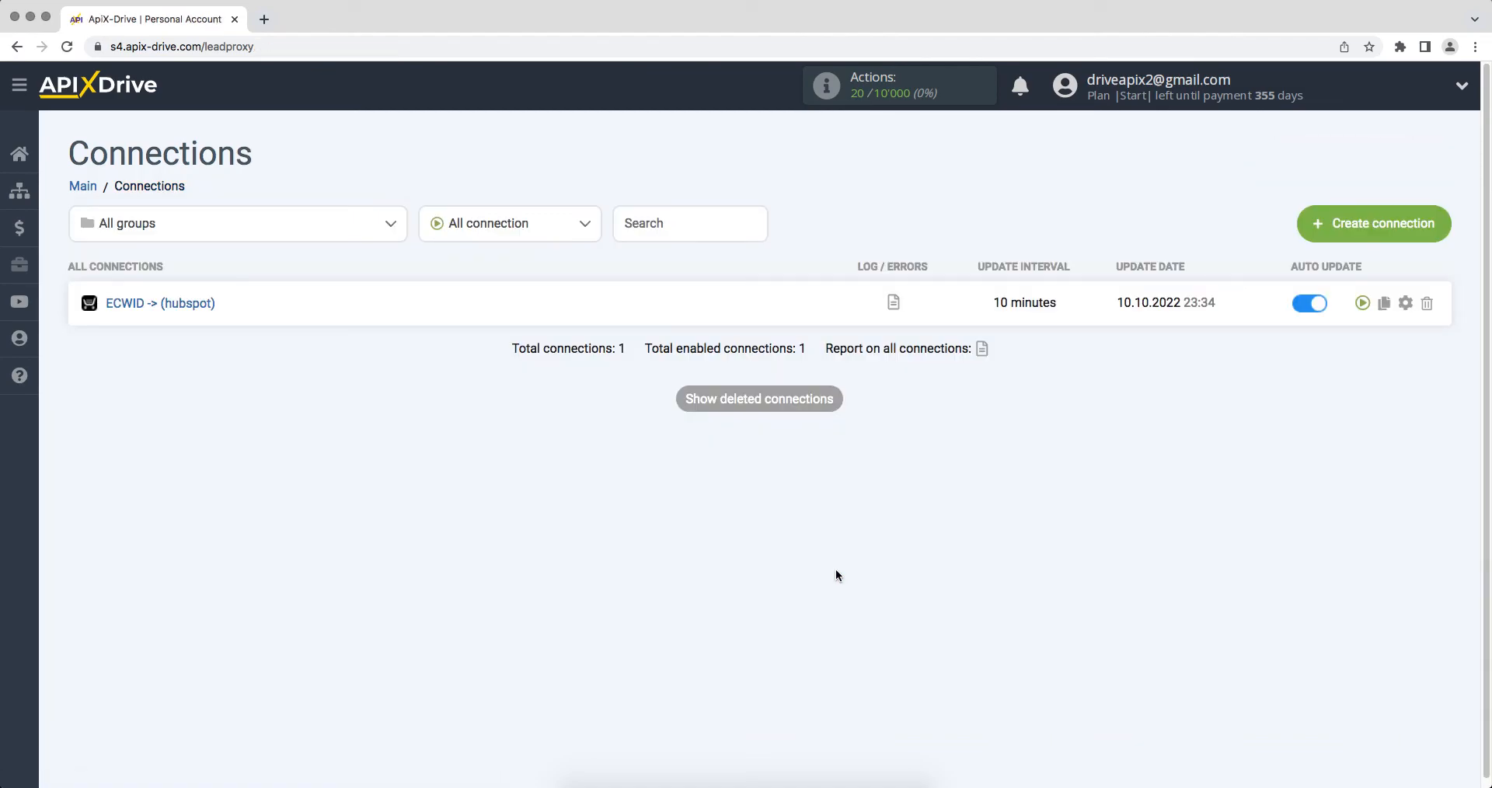
# Set the ECWID -> hubspot connection's update interval to 5 minutes
pyautogui.click(1405, 305)
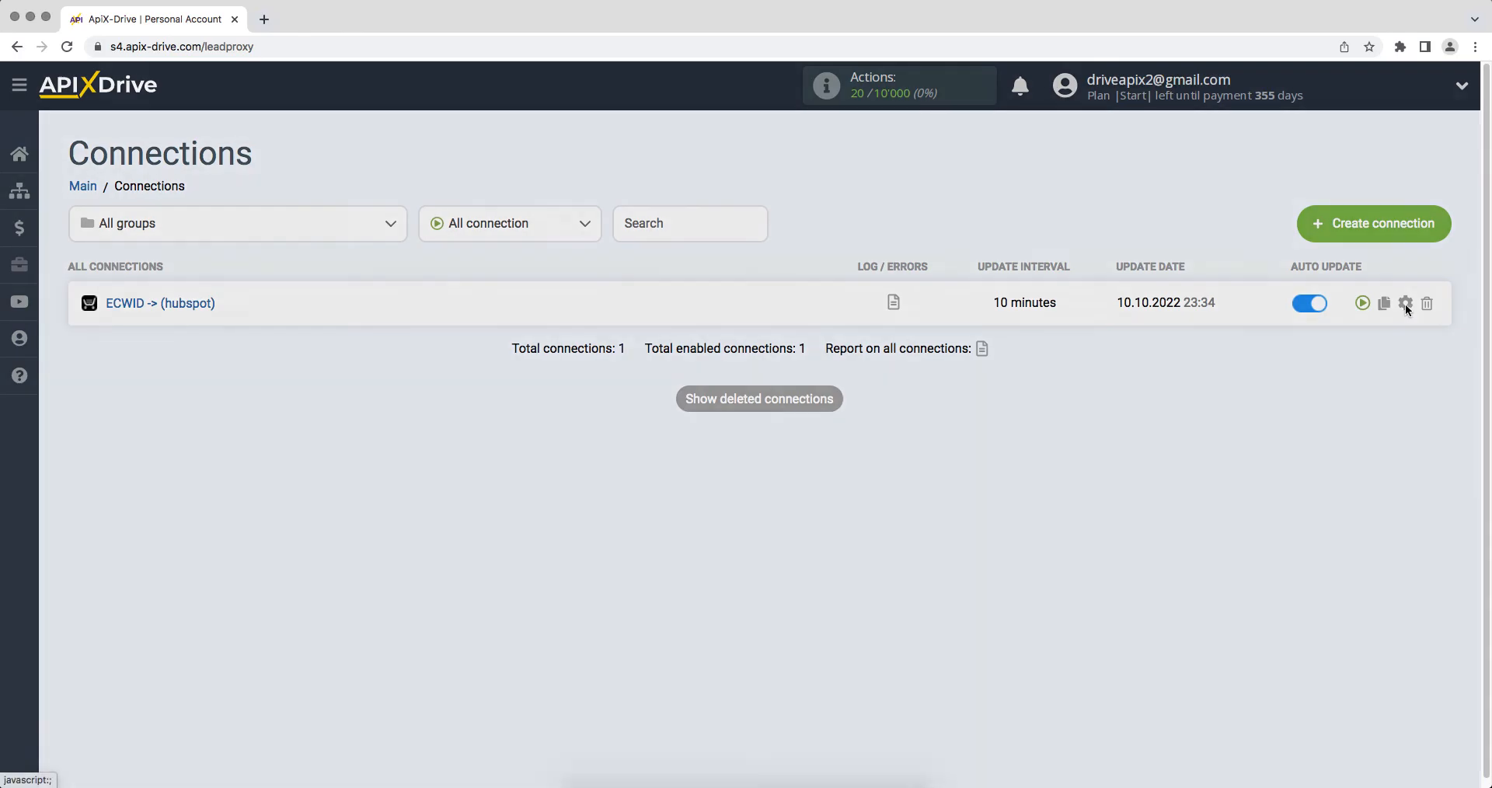
pyautogui.click(923, 441)
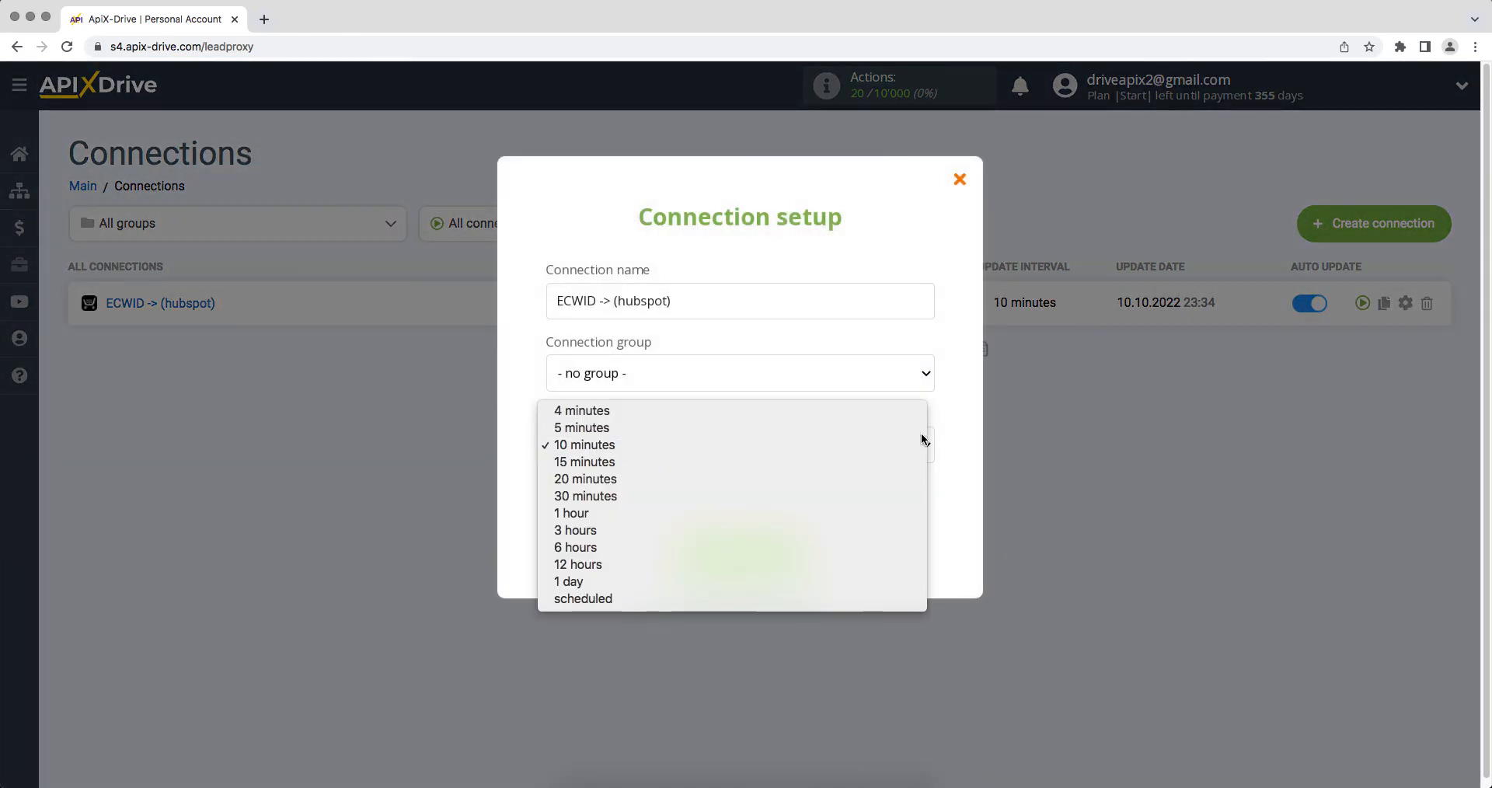
pyautogui.click(921, 432)
pyautogui.click(706, 541)
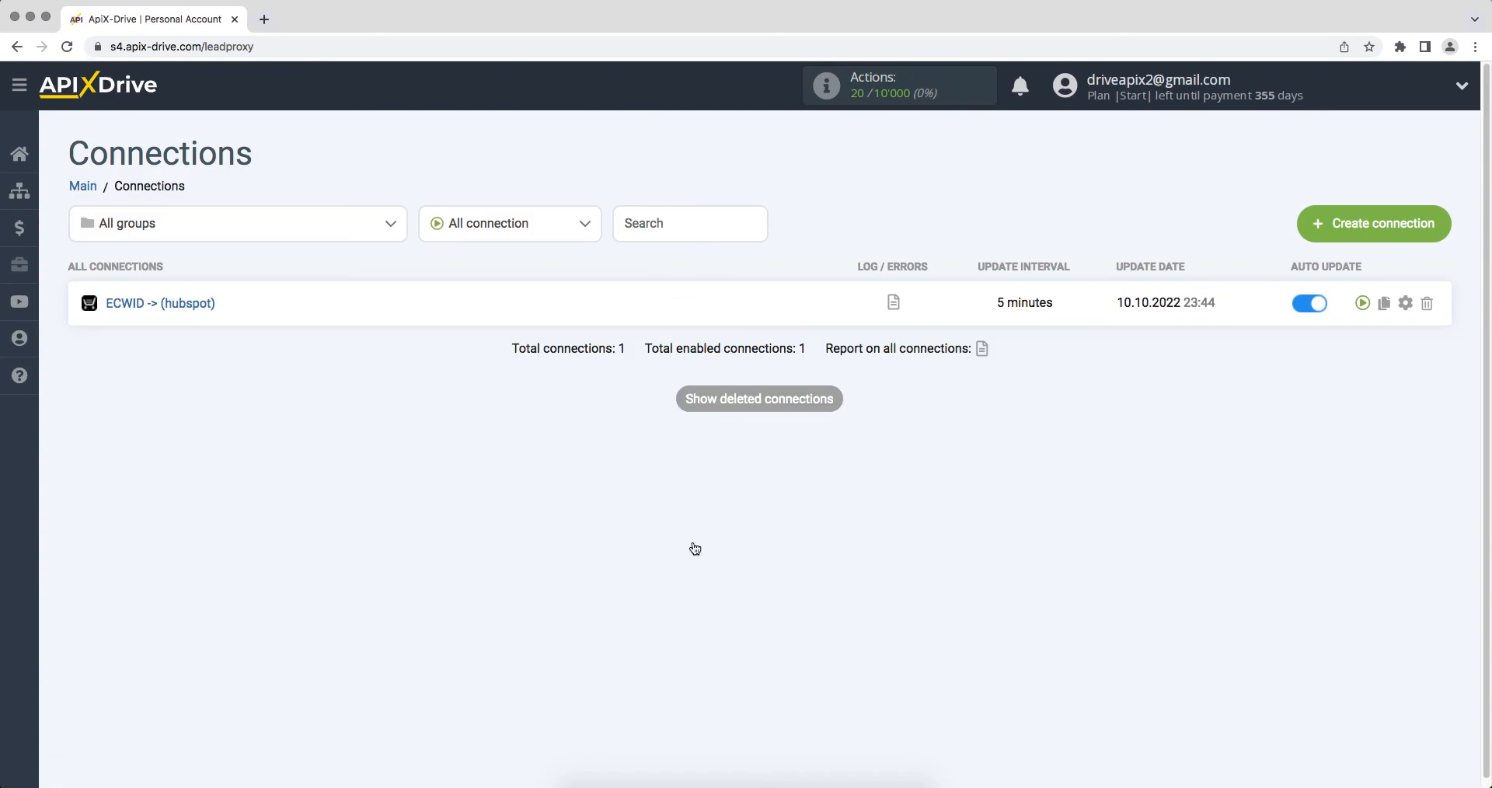